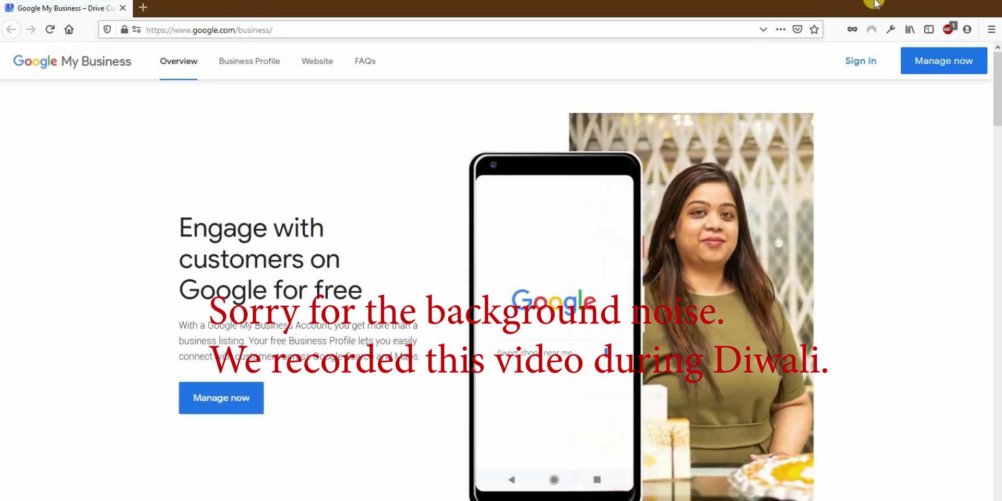
- Sign in to Google My Business and enter "your business name here" as the business name
{"action": "left_click", "coordinate": [867, 74]}
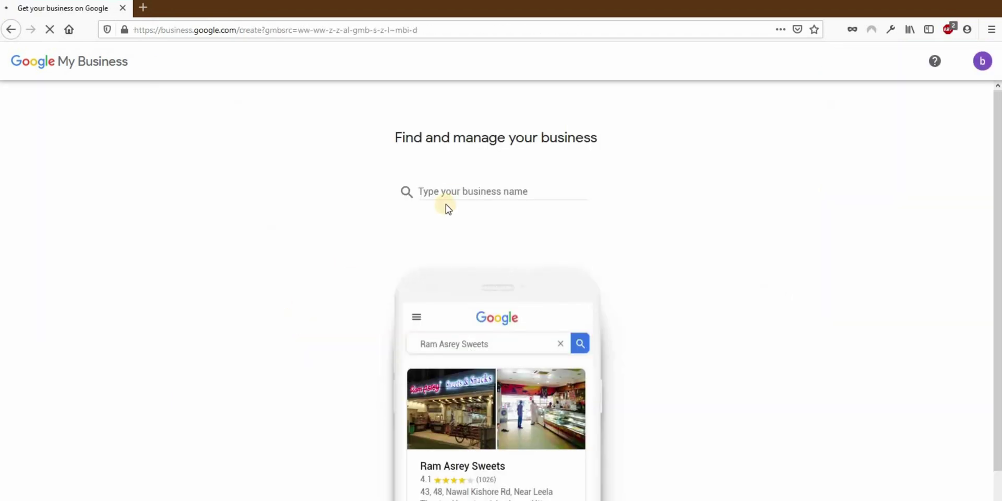
{"action": "left_click", "coordinate": [455, 195]}
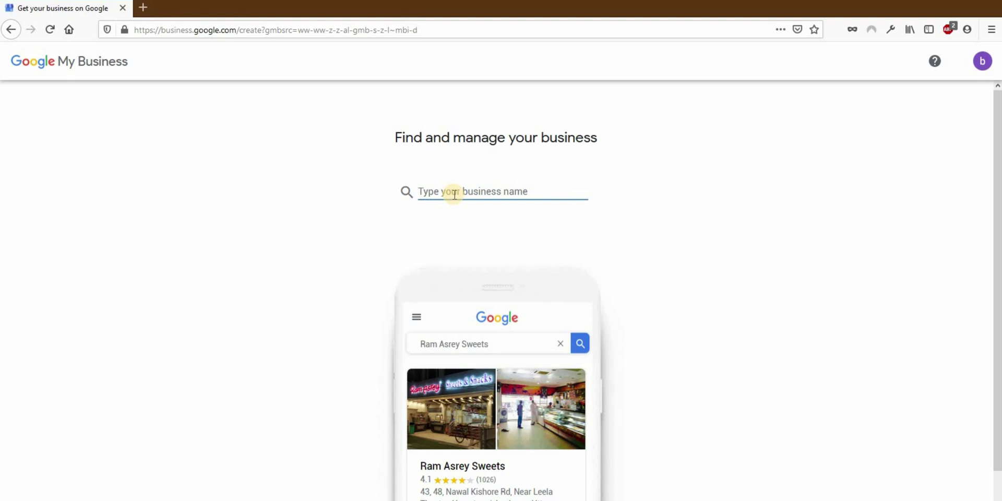
{"action": "type", "text": "your business"}
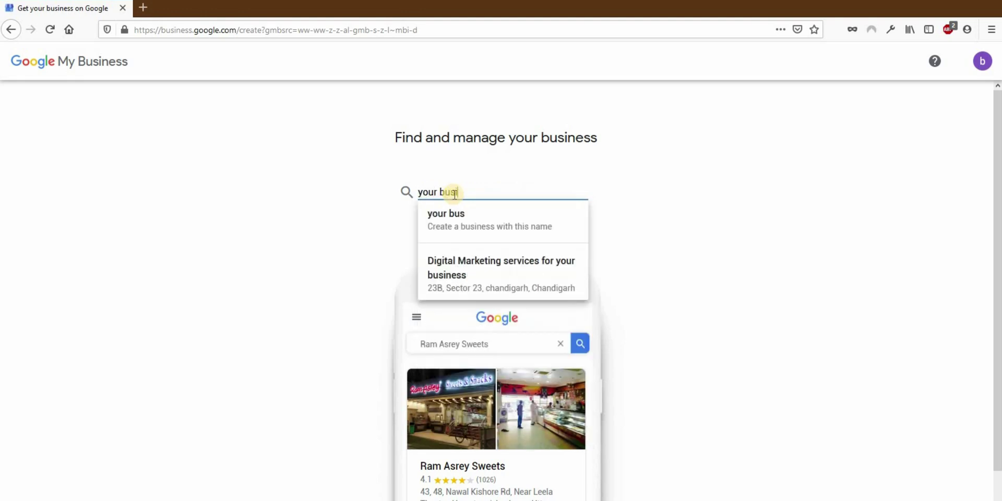
{"action": "type", "text": " name here"}
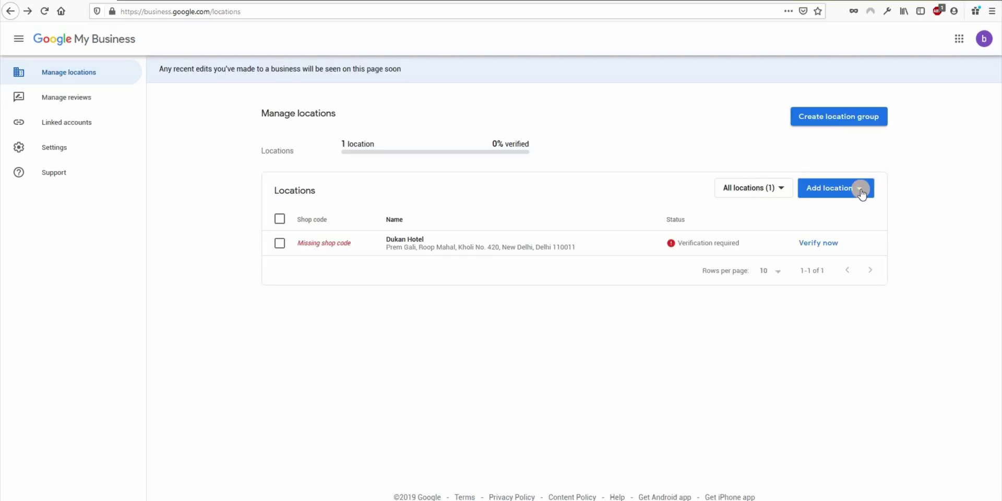
- Open the Import locations dialog for adding several locations at once
{"action": "left_click", "coordinate": [824, 192]}
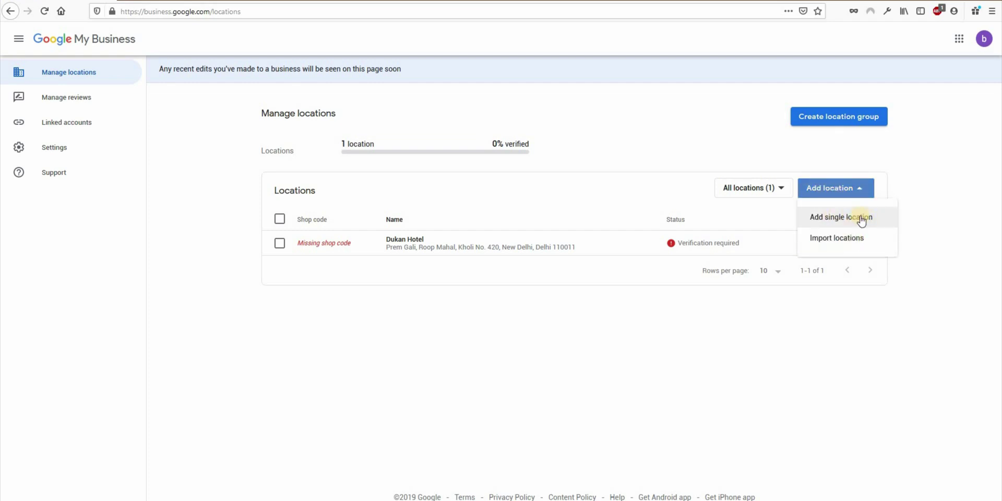
{"action": "left_click", "coordinate": [876, 216]}
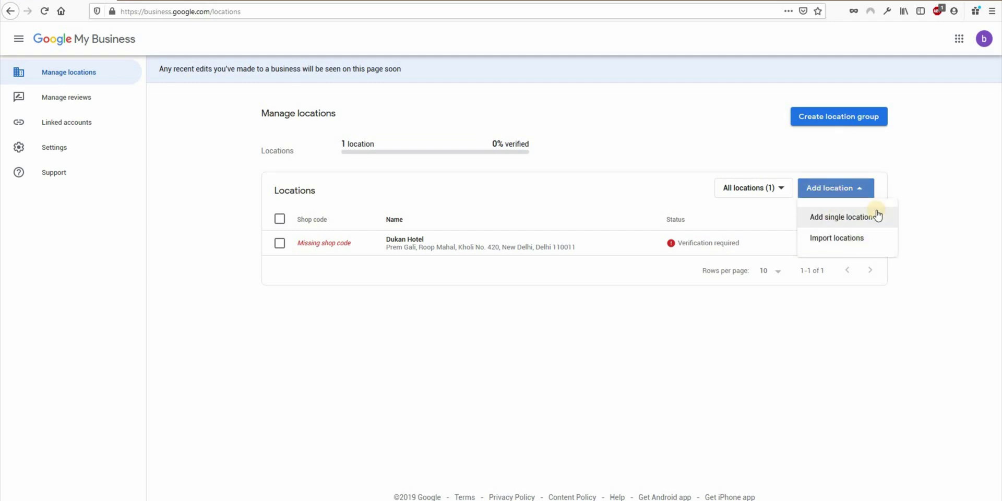
{"action": "left_click", "coordinate": [856, 241]}
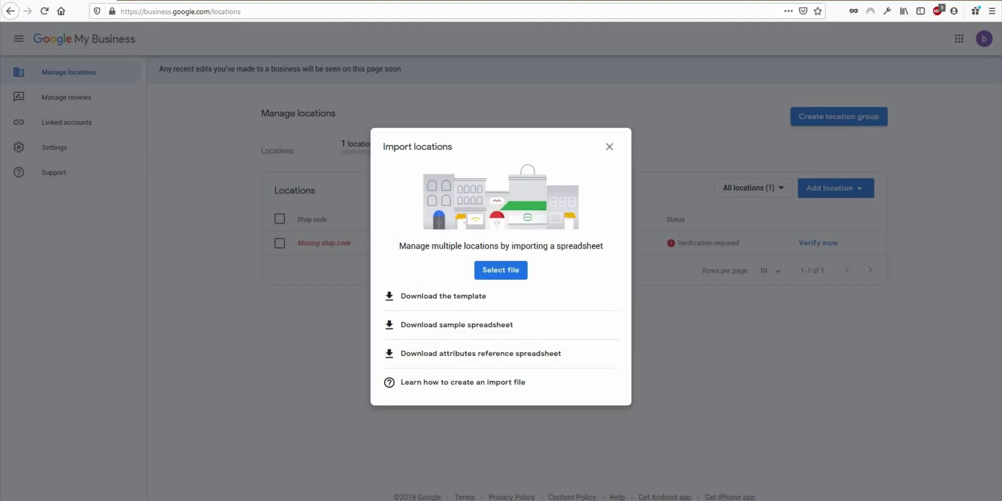
{"action": "left_click", "coordinate": [503, 272]}
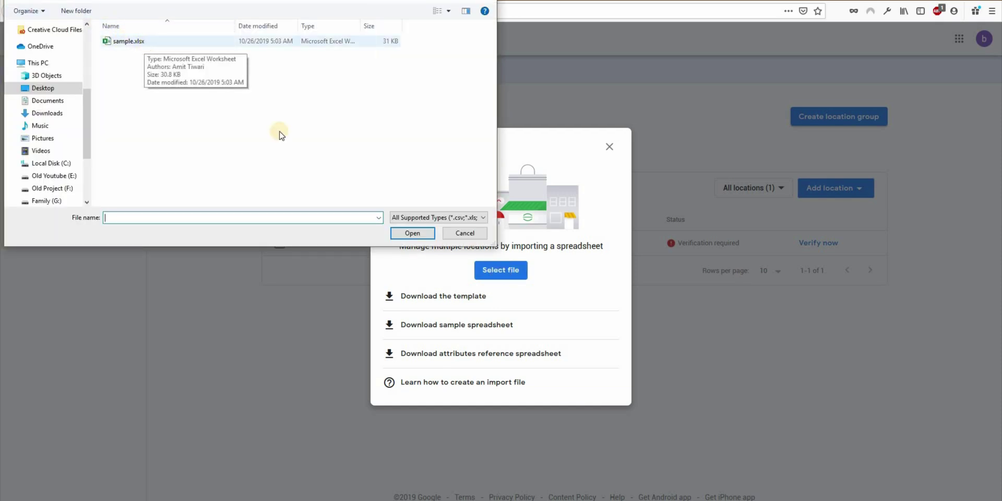
{"action": "left_click", "coordinate": [465, 233]}
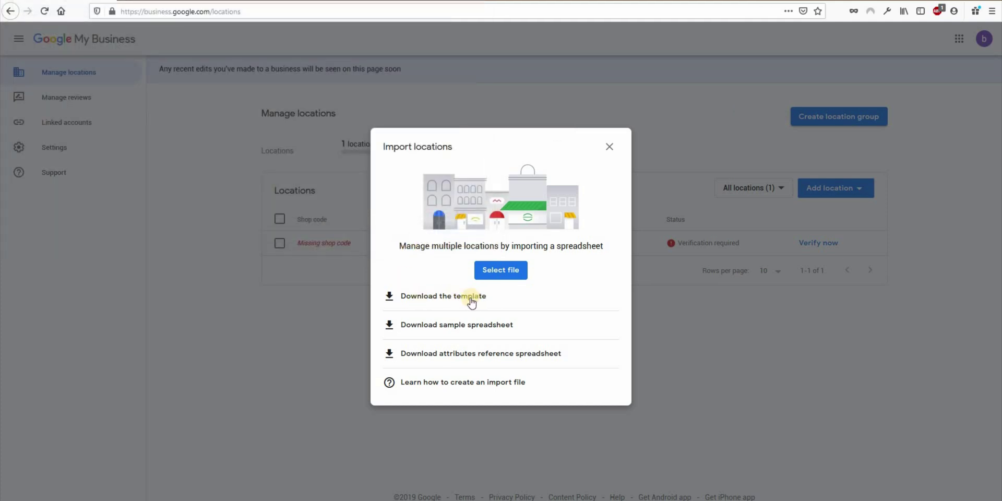
{"action": "left_click", "coordinate": [471, 298]}
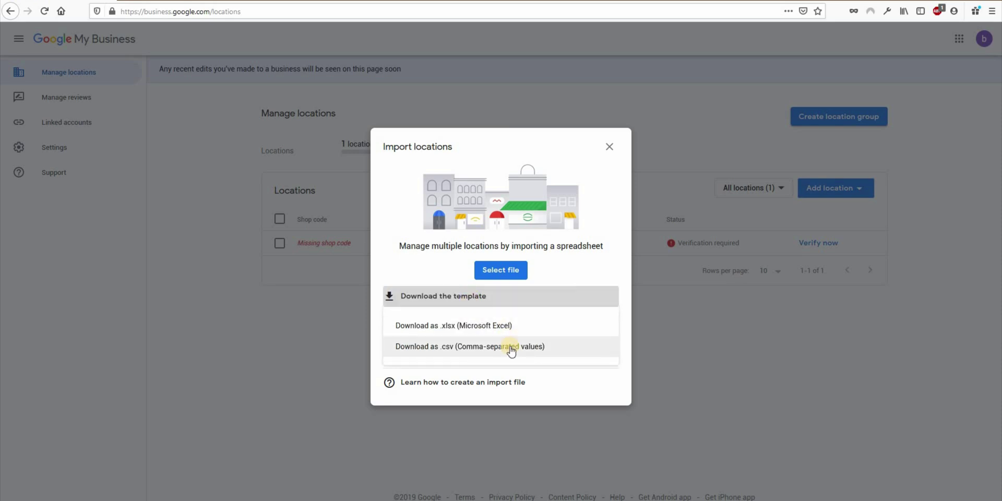
{"action": "left_click", "coordinate": [413, 283]}
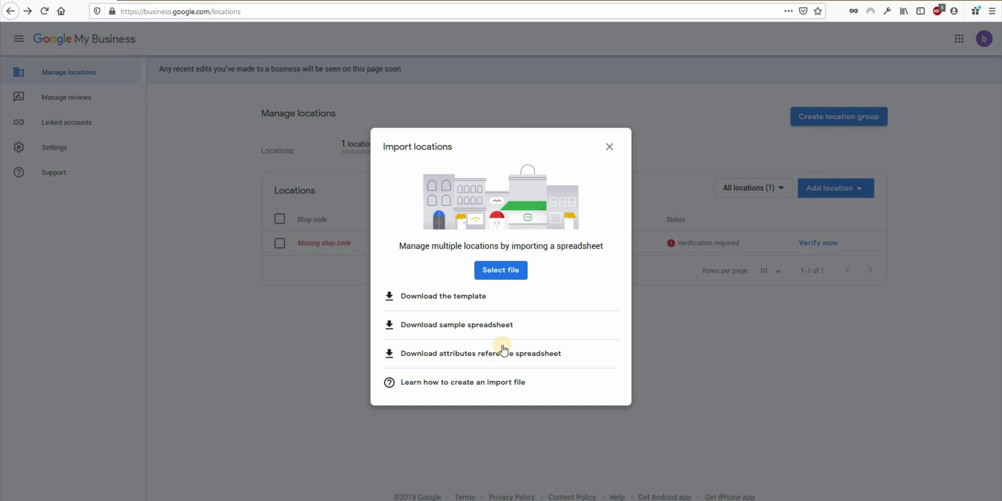
- Download the location import template as an .xlsx file and switch to it in Excel
{"action": "left_click", "coordinate": [476, 298]}
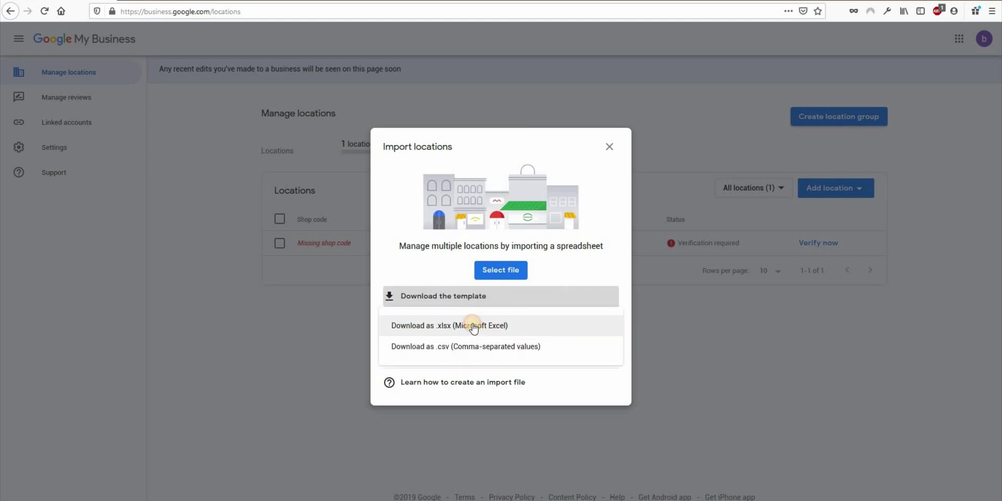
{"action": "left_click", "coordinate": [473, 326]}
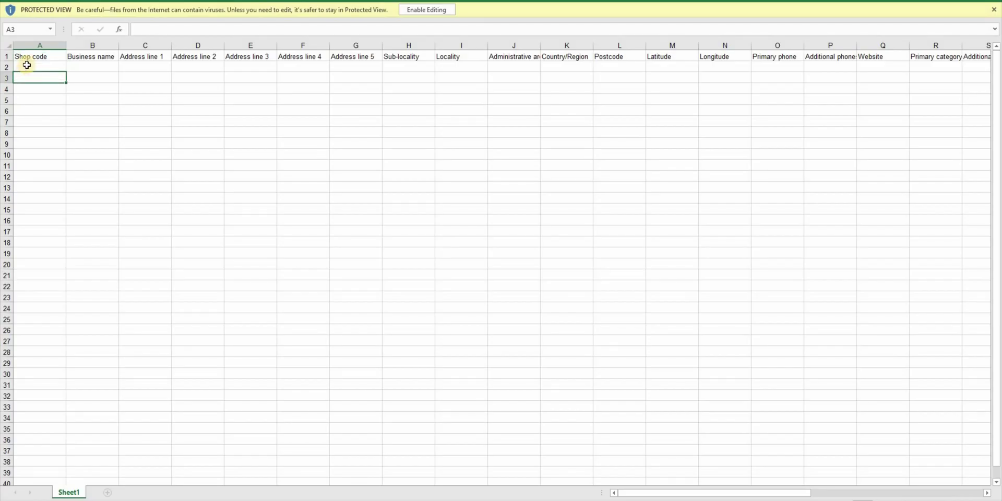
{"action": "left_click", "coordinate": [26, 65]}
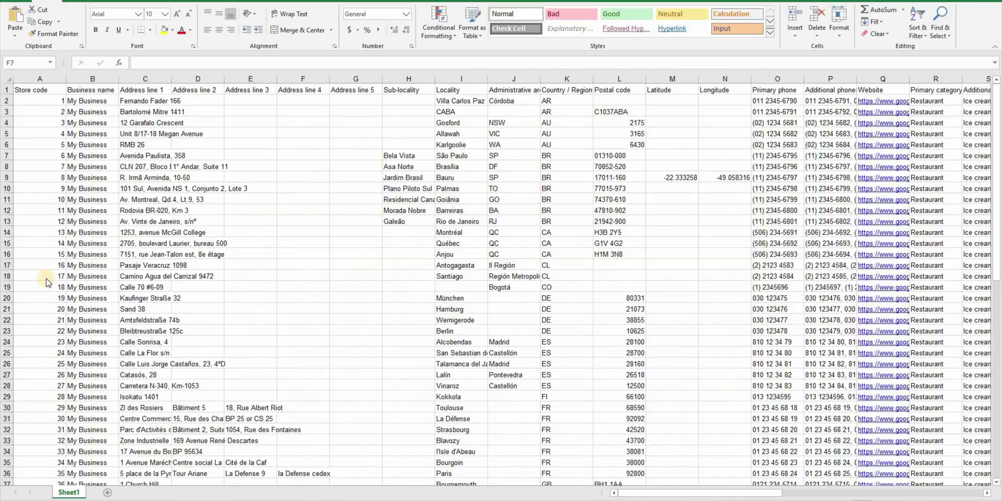
- Examine the store code and business name columns of the sample spreadsheets, reading through the business name of every location row
{"action": "left_click", "coordinate": [30, 100]}
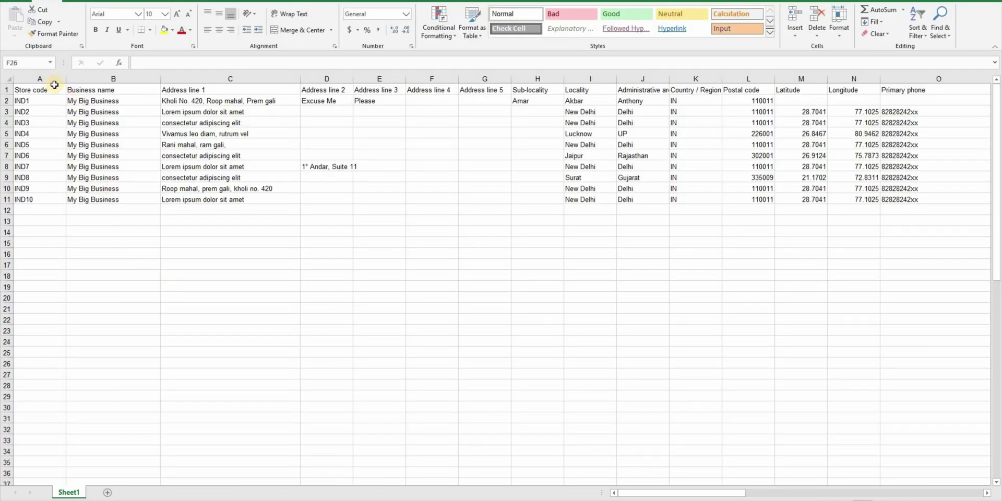
{"action": "left_click", "coordinate": [75, 89]}
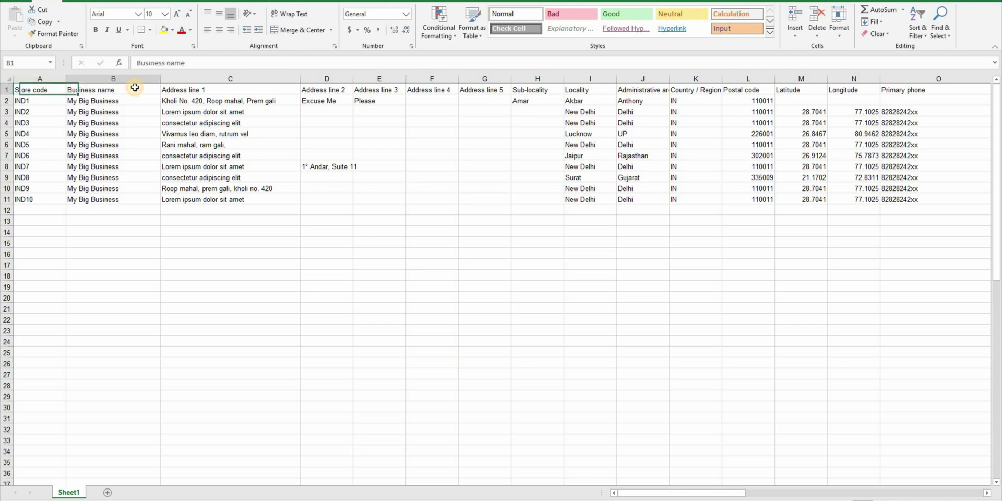
{"action": "left_click", "coordinate": [164, 88]}
{"action": "left_click", "coordinate": [46, 90]}
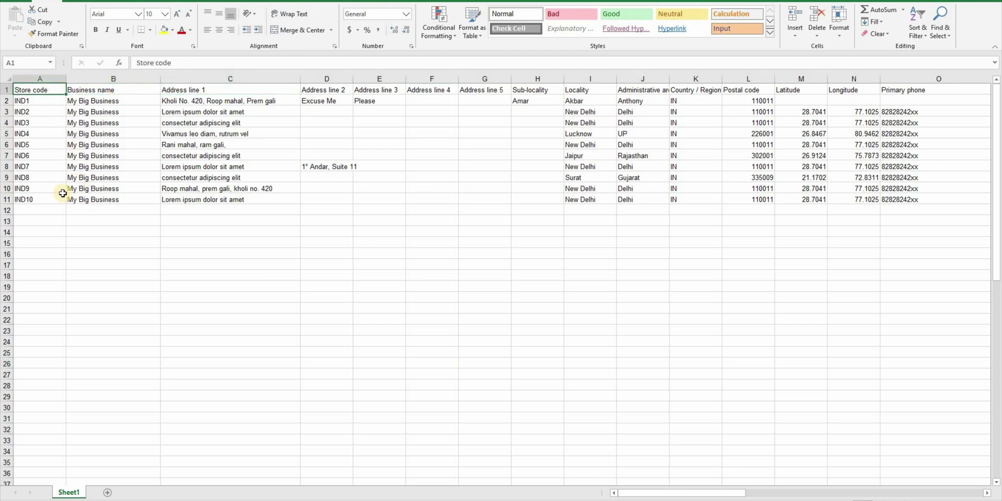
{"action": "left_click", "coordinate": [89, 89]}
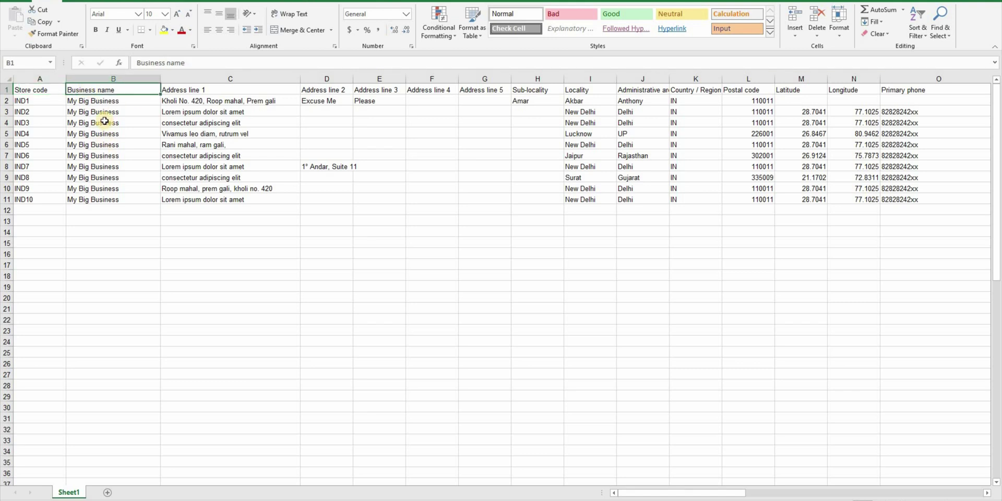
{"action": "key", "text": "Down"}
{"action": "key", "text": "Down"}
{"action": "key", "text": "Down"}
{"action": "key", "text": "Down"}
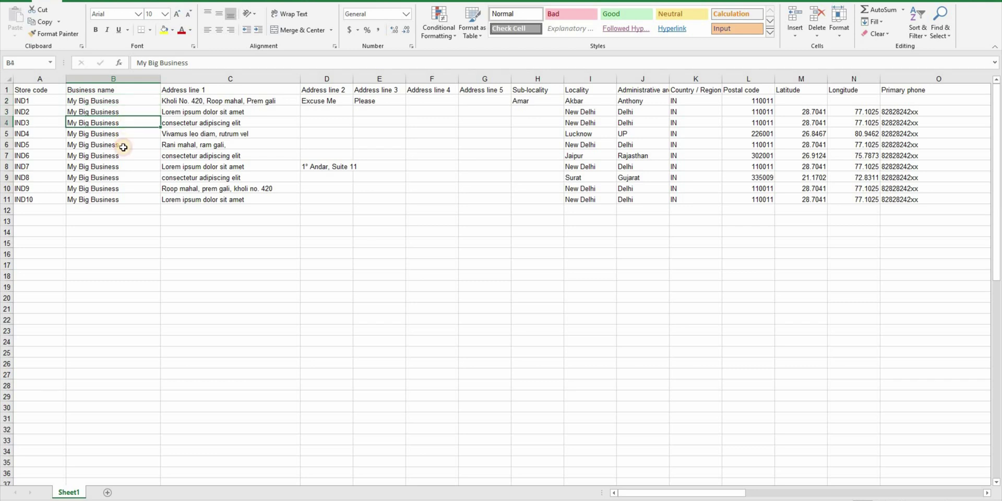
{"action": "key", "text": "Down"}
{"action": "key", "text": "Down"}
{"action": "key", "text": "Down"}
{"action": "key", "text": "Down"}
{"action": "key", "text": "Down"}
{"action": "key", "text": "Down"}
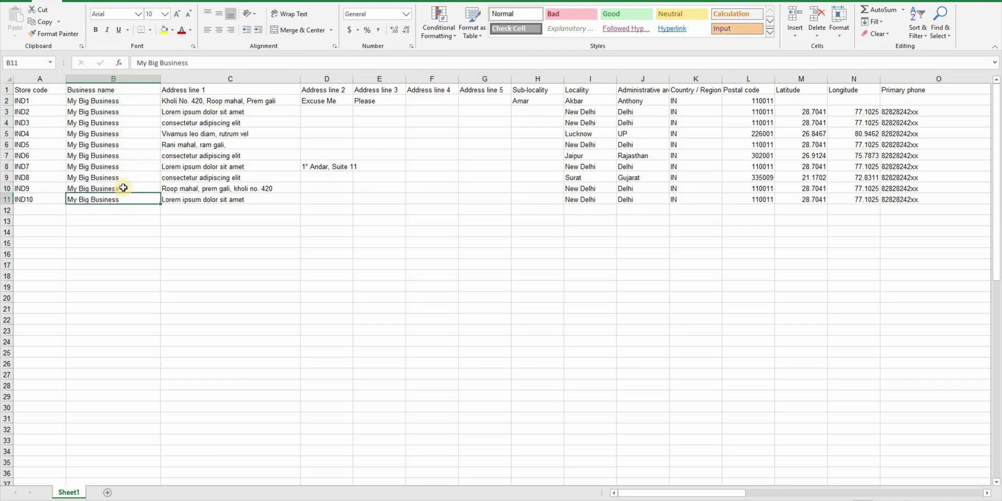
{"action": "left_click", "coordinate": [115, 101]}
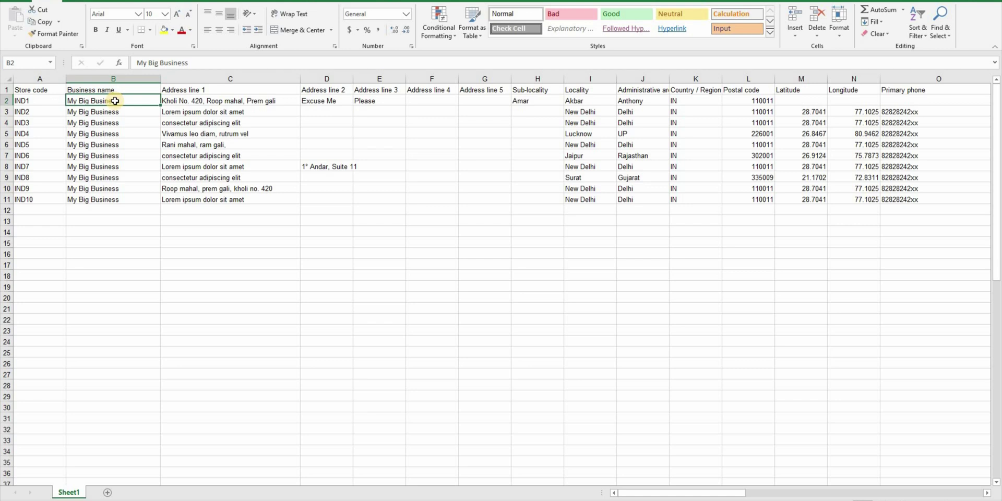
{"action": "left_click_drag", "start_coordinate": [115, 101], "coordinate": [102, 201]}
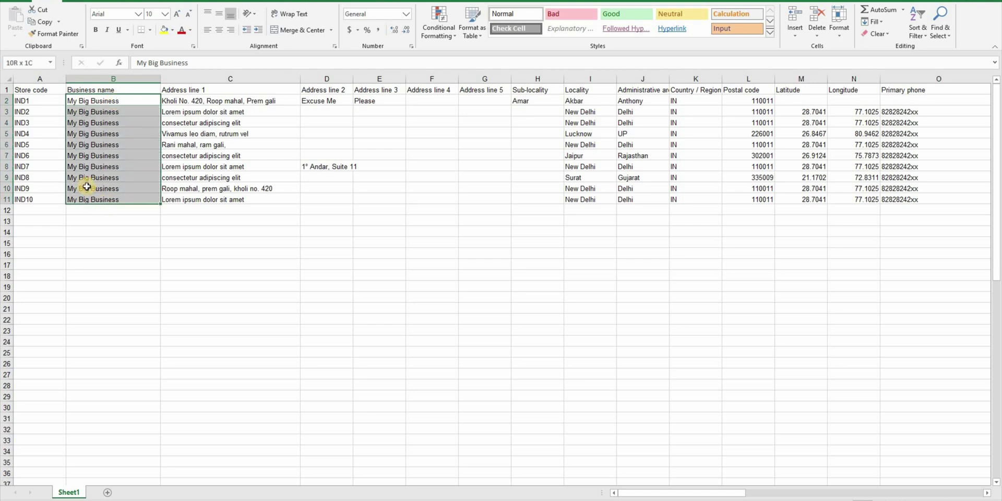
- Compare the store codes of the location rows with their business names
{"action": "left_click", "coordinate": [40, 87]}
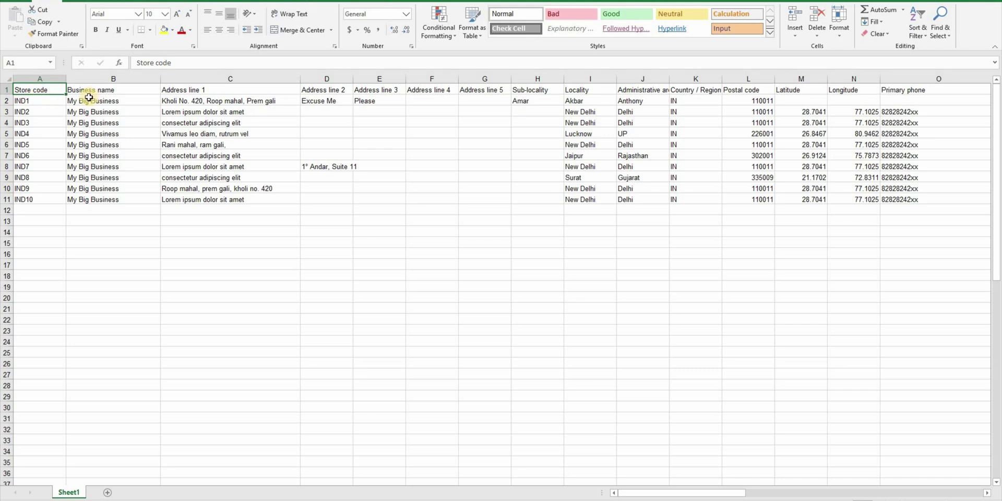
{"action": "left_click_drag", "start_coordinate": [86, 99], "coordinate": [91, 200]}
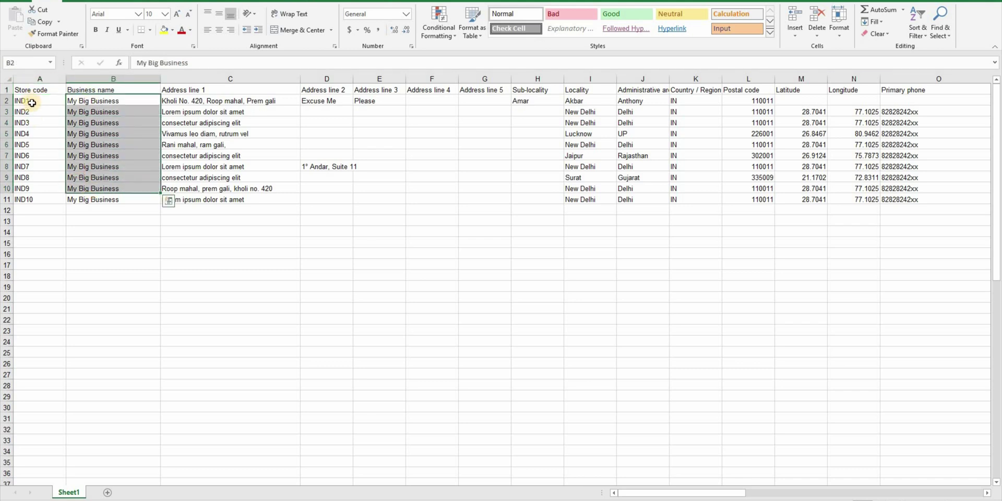
{"action": "left_click_drag", "start_coordinate": [26, 103], "coordinate": [33, 217]}
{"action": "left_click", "coordinate": [32, 190]}
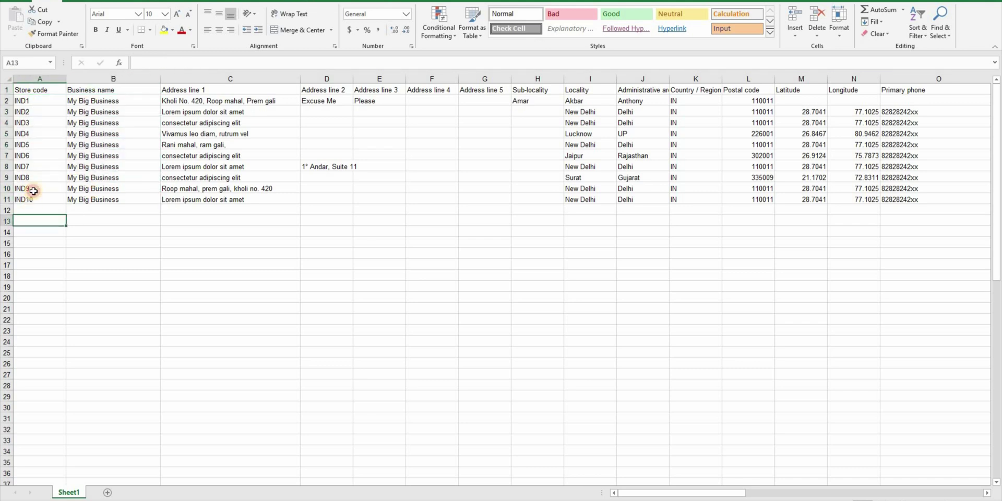
{"action": "left_click", "coordinate": [33, 100]}
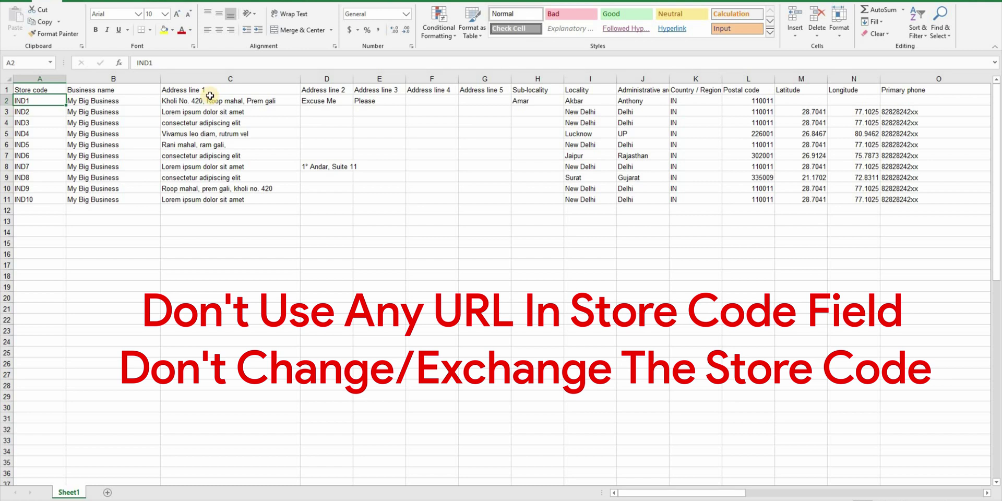
- Examine the column headings from Address line 1 to Address line 5
{"action": "left_click", "coordinate": [131, 102]}
{"action": "left_click", "coordinate": [200, 102]}
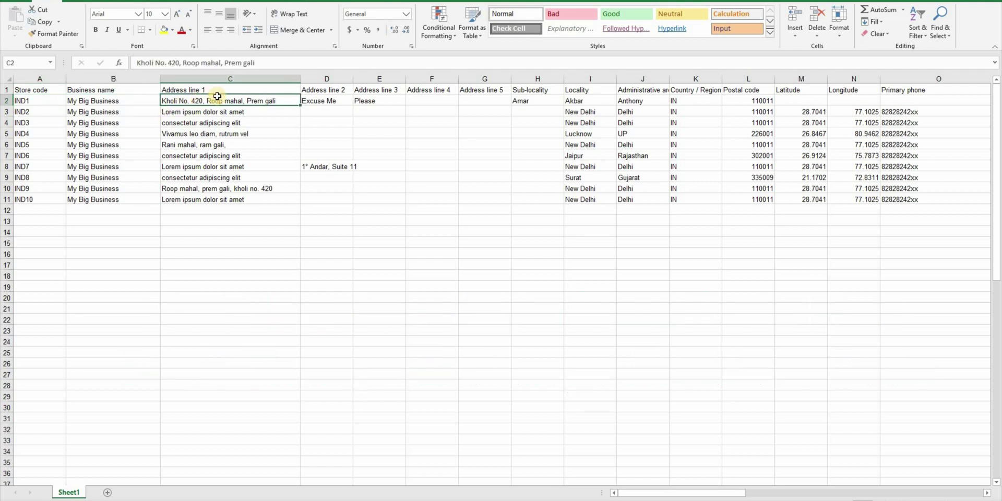
{"action": "left_click", "coordinate": [218, 88]}
{"action": "key", "text": "Right"}
{"action": "key", "text": "Right"}
{"action": "key", "text": "Right"}
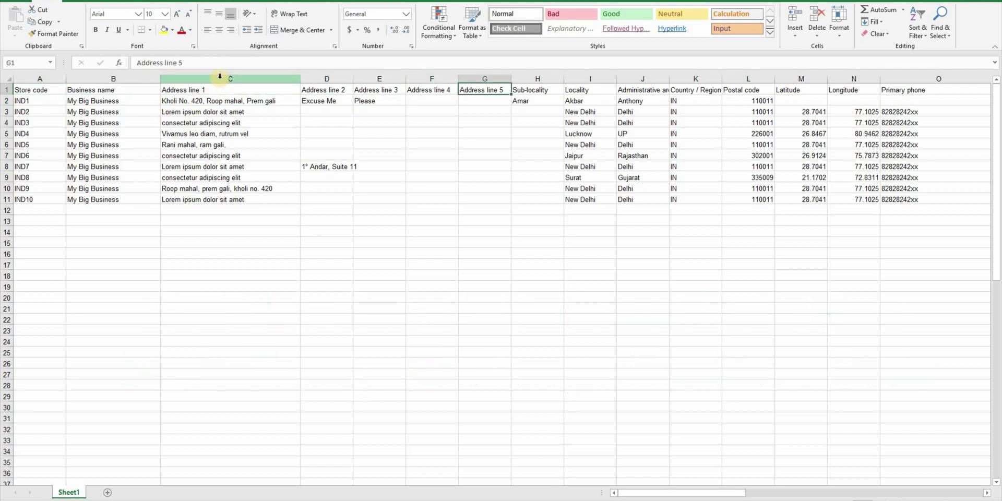
{"action": "key", "text": "Left"}
{"action": "key", "text": "Left"}
{"action": "key", "text": "Left"}
{"action": "key", "text": "Left"}
{"action": "key", "text": "Right"}
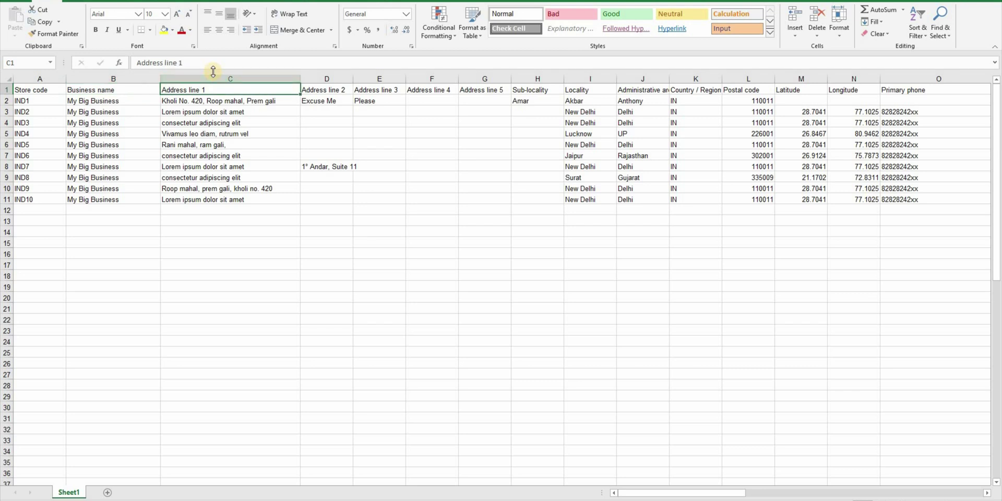
- Examine which of the five address line cells are filled in for the sample locations
{"action": "left_click", "coordinate": [216, 100]}
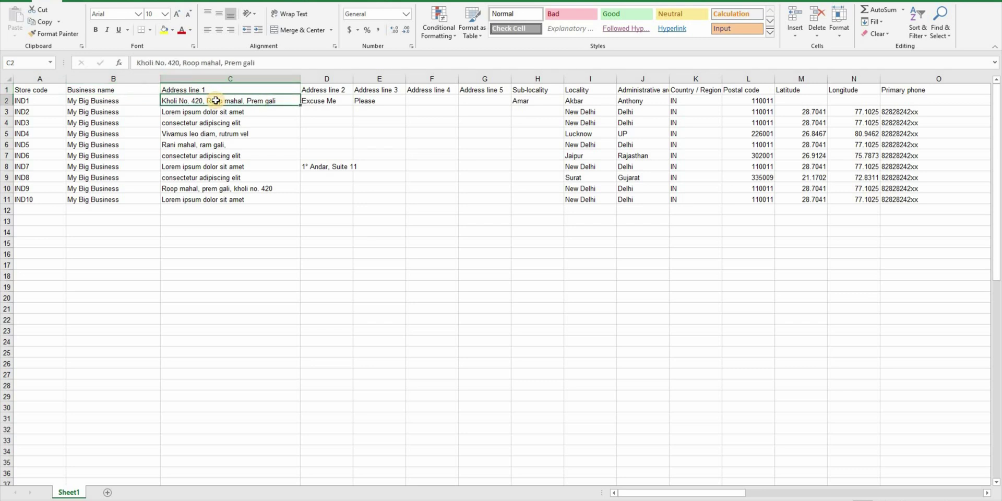
{"action": "key", "text": "Right"}
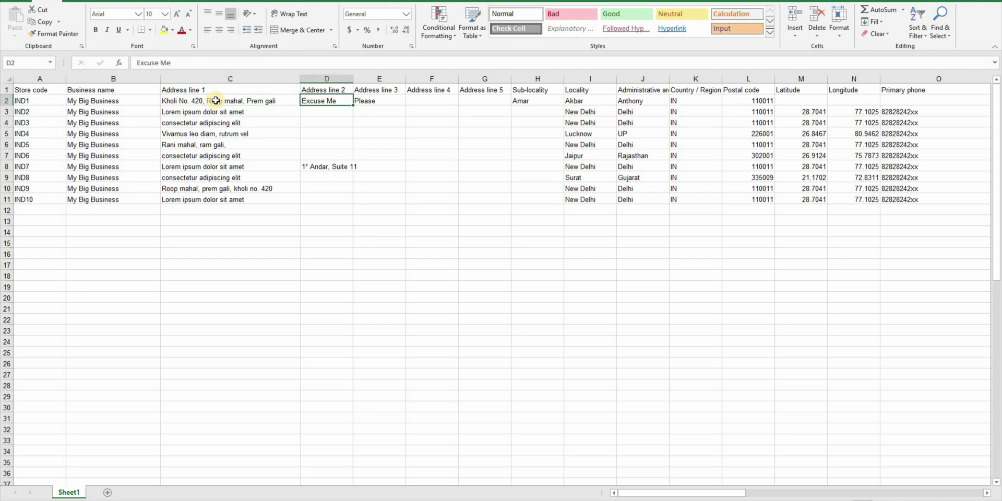
{"action": "key", "text": "Right"}
{"action": "key", "text": "Right"}
{"action": "key", "text": "Right"}
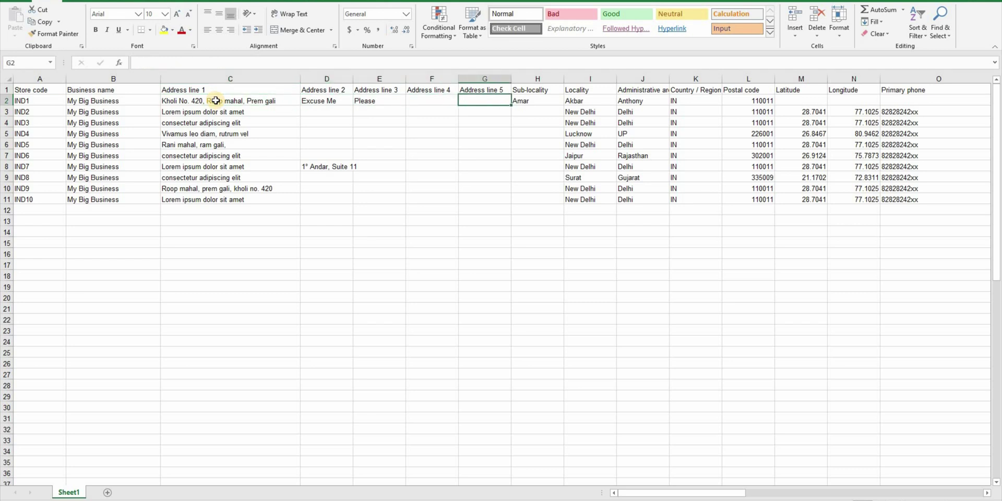
{"action": "key", "text": "Down"}
{"action": "key", "text": "Down"}
{"action": "key", "text": "Down"}
{"action": "key", "text": "Down"}
{"action": "key", "text": "Down"}
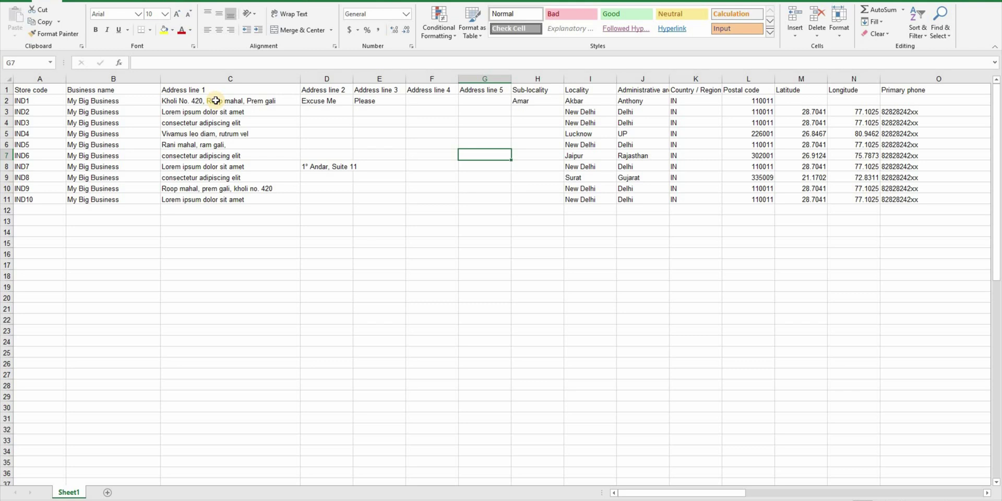
{"action": "key", "text": "Left"}
{"action": "key", "text": "Left"}
{"action": "key", "text": "Left"}
{"action": "key", "text": "Left"}
{"action": "key", "text": "Left"}
{"action": "key", "text": "Right"}
{"action": "key", "text": "Right"}
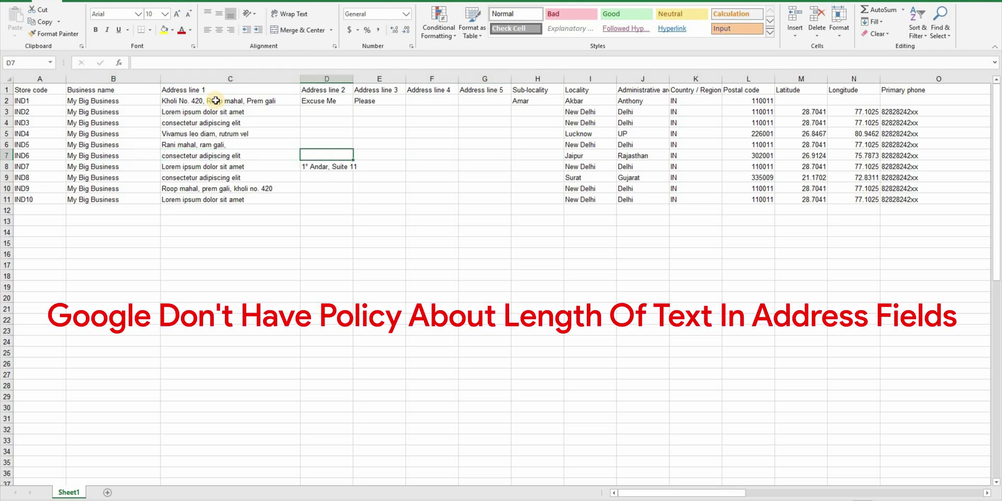
{"action": "key", "text": "Right"}
{"action": "key", "text": "Up"}
{"action": "key", "text": "Right"}
{"action": "key", "text": "Right"}
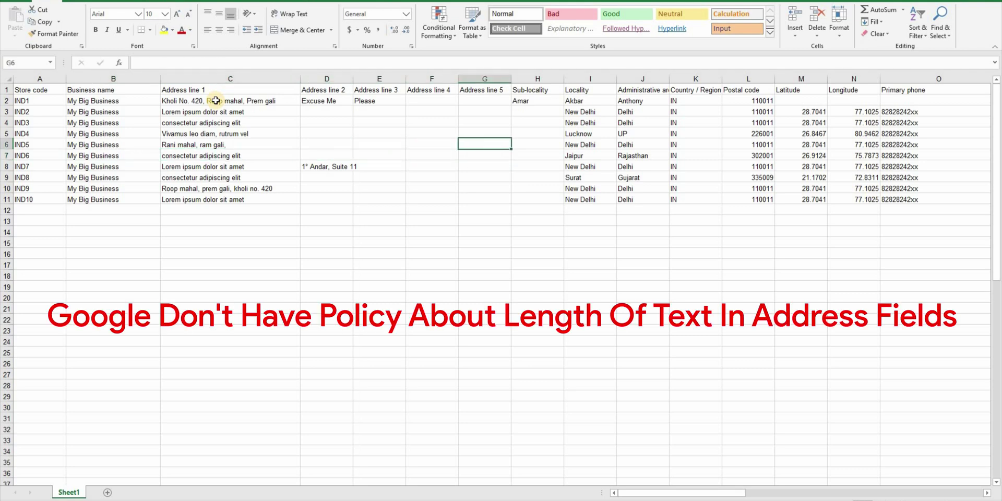
- Look across the address line and sub-locality cells of the first few sample locations
{"action": "key", "text": "Up"}
{"action": "key", "text": "Up"}
{"action": "key", "text": "Up"}
{"action": "key", "text": "Right"}
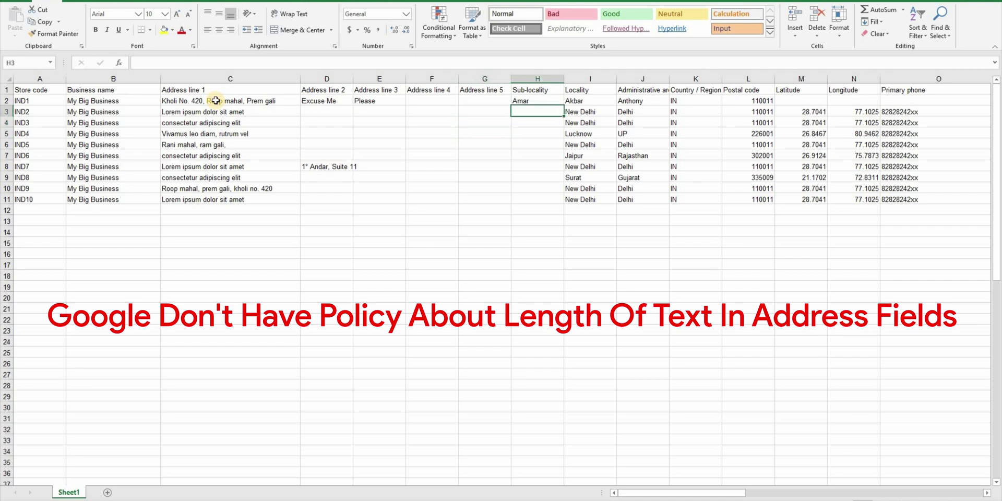
{"action": "key", "text": "Left"}
{"action": "key", "text": "Left"}
{"action": "key", "text": "Left"}
{"action": "key", "text": "Left"}
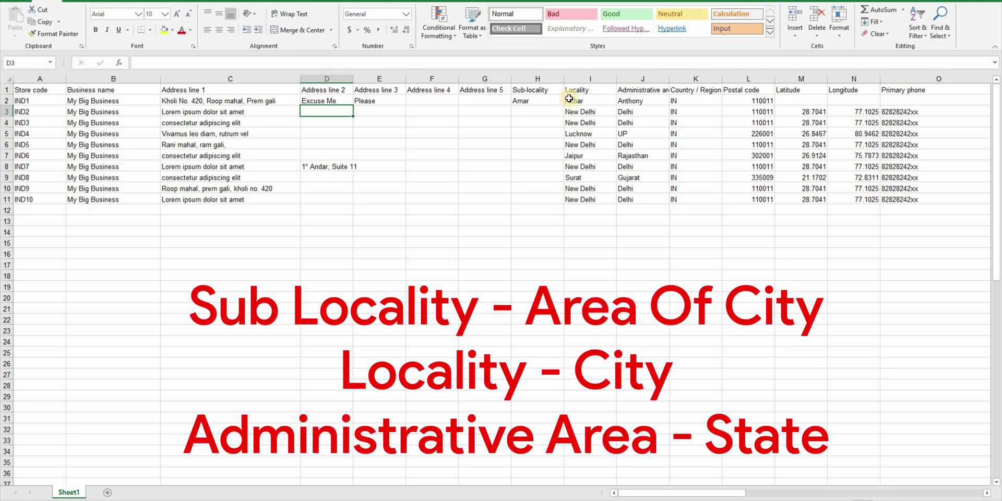
- Examine the Sub-locality, Locality and Administrative area columns and how the sample locations fill them in
{"action": "left_click", "coordinate": [551, 102]}
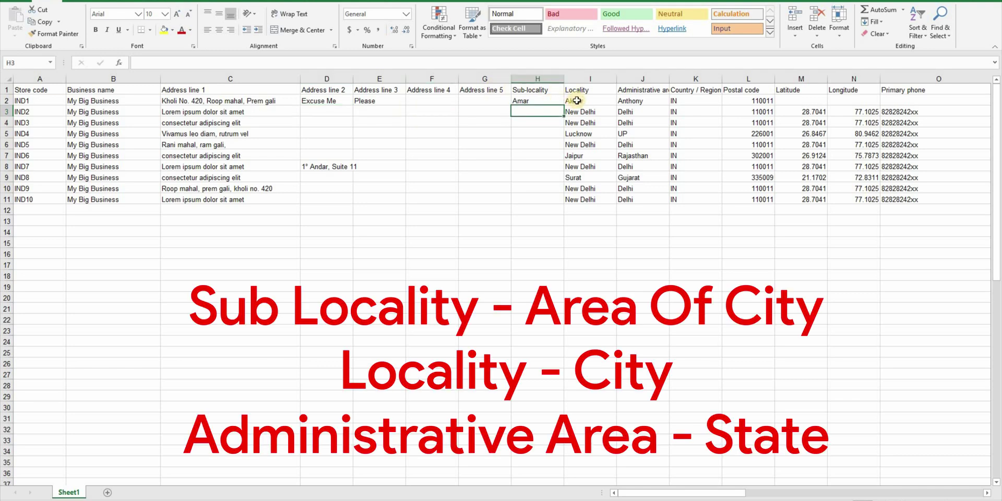
{"action": "left_click", "coordinate": [577, 101]}
{"action": "left_click", "coordinate": [538, 102]}
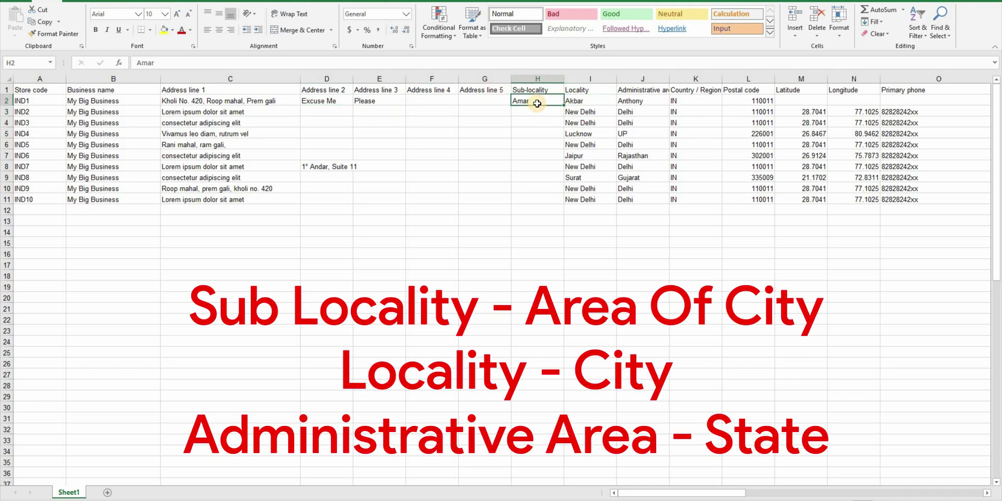
{"action": "left_click", "coordinate": [537, 90]}
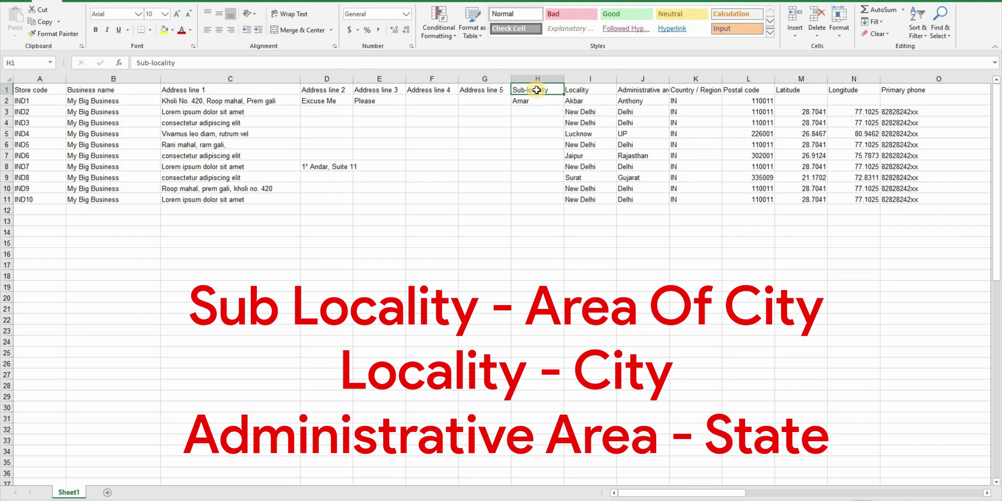
{"action": "left_click", "coordinate": [574, 91]}
{"action": "left_click_drag", "start_coordinate": [577, 111], "coordinate": [578, 133]}
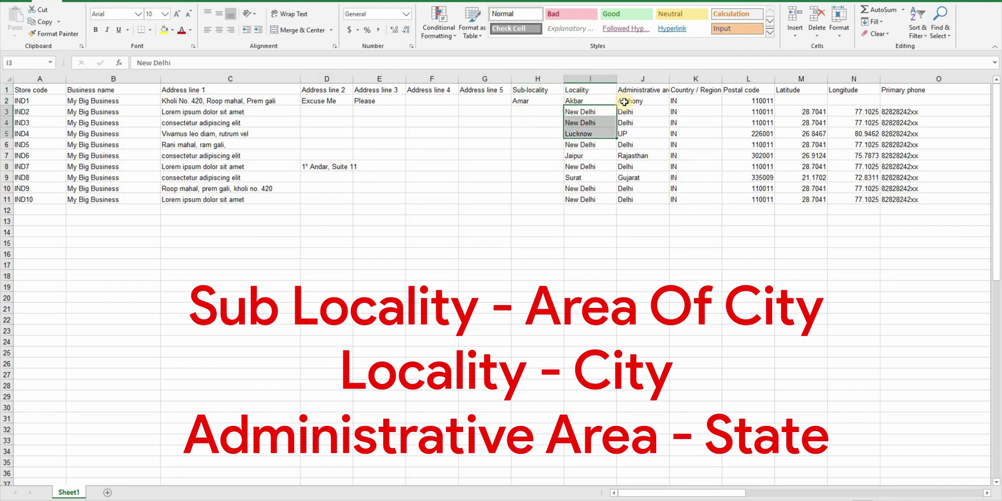
{"action": "left_click_drag", "start_coordinate": [637, 101], "coordinate": [643, 188]}
- Examine the country codes entered for all sample locations and the neighbouring Postal code column
{"action": "left_click_drag", "start_coordinate": [685, 101], "coordinate": [697, 189]}
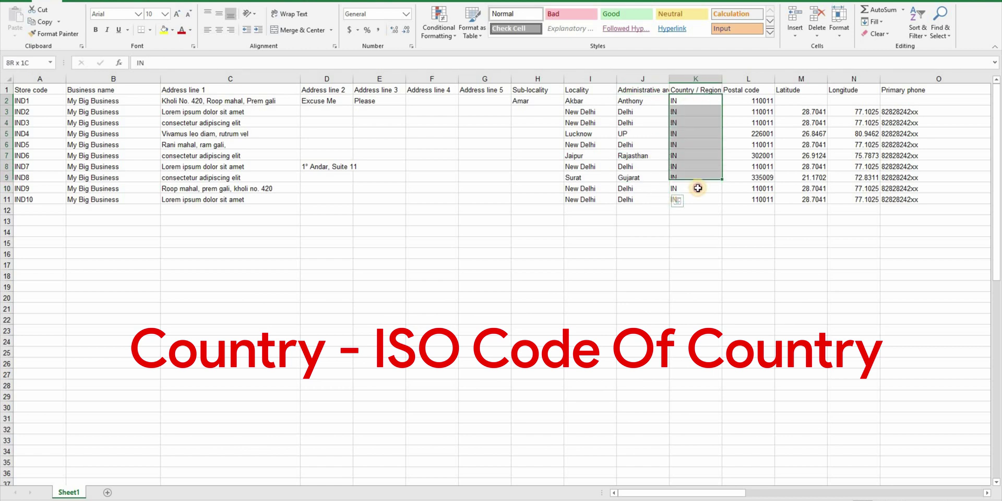
{"action": "left_click", "coordinate": [698, 203]}
{"action": "key", "text": "Up"}
{"action": "key", "text": "Up"}
{"action": "key", "text": "Up"}
{"action": "key", "text": "Up"}
{"action": "key", "text": "Up"}
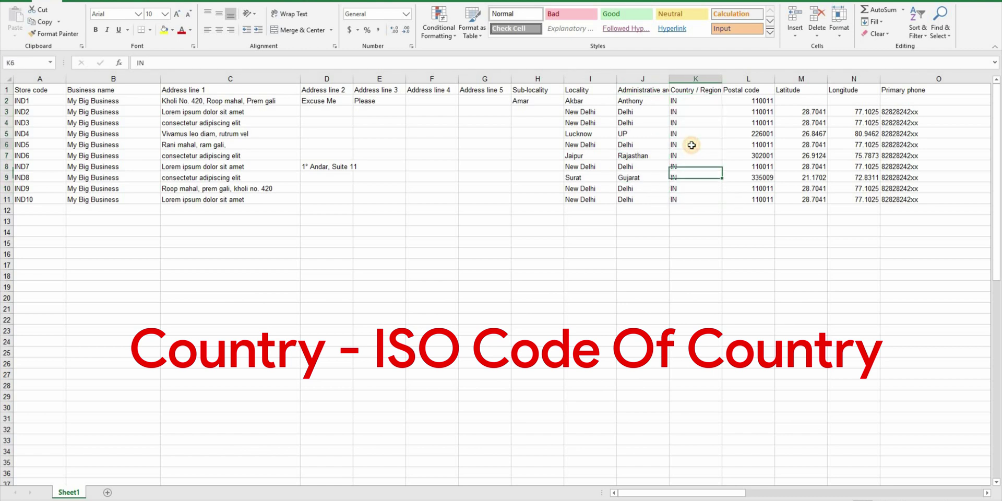
{"action": "key", "text": "ctrl+Up"}
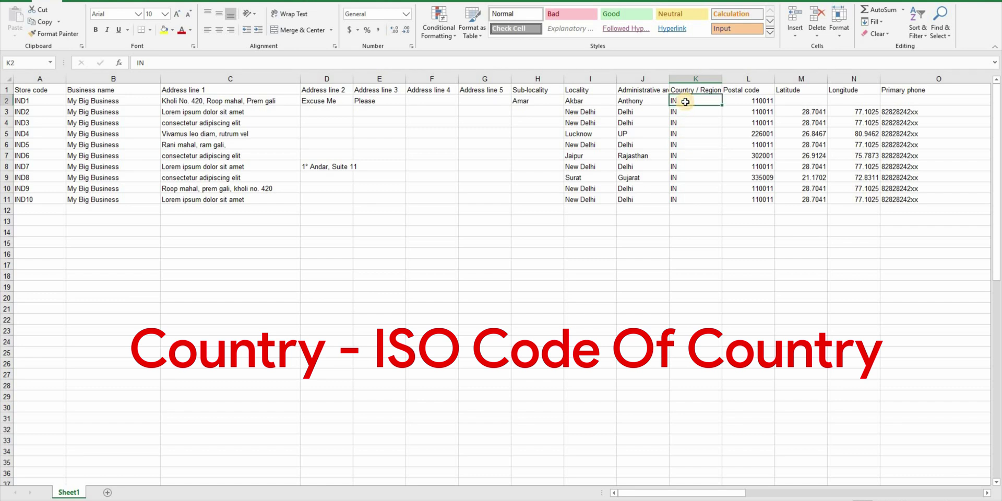
{"action": "key", "text": "Right"}
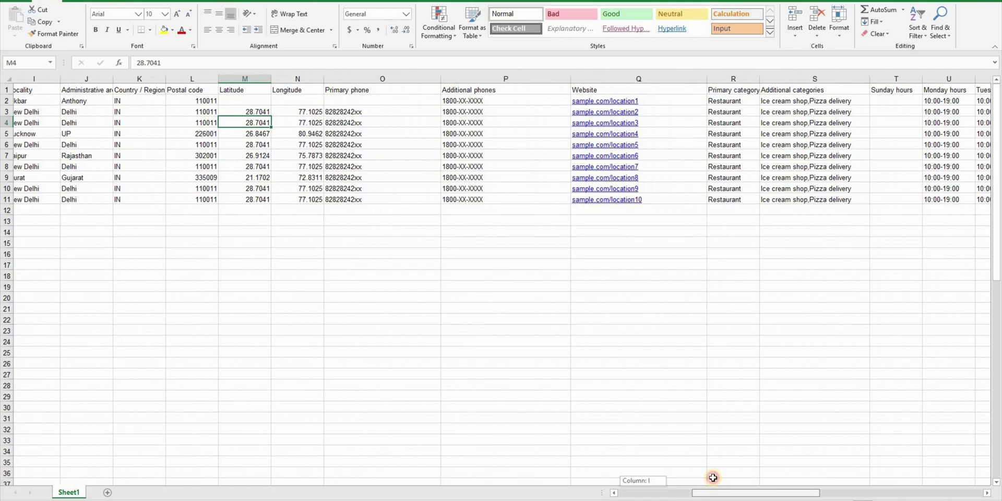
- Examine the Latitude and Longitude columns of the sample spreadsheet
{"action": "left_click", "coordinate": [261, 110]}
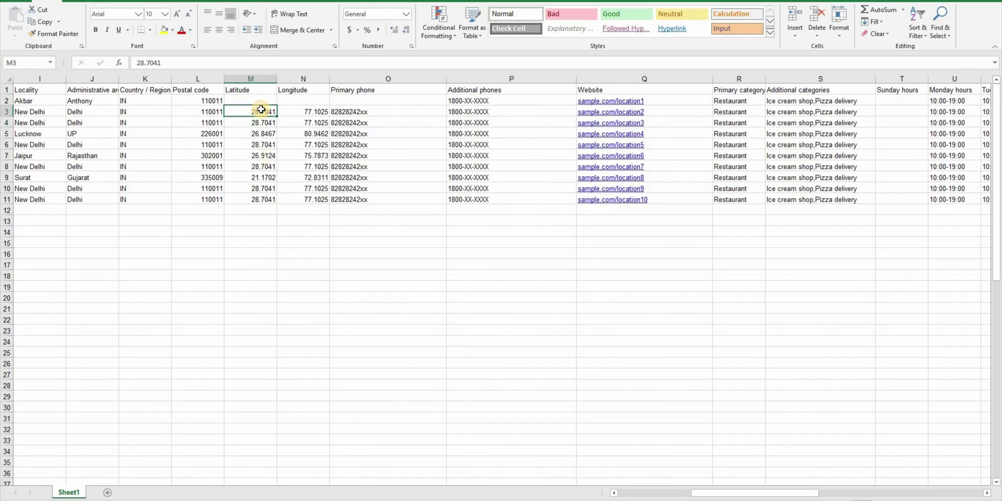
{"action": "left_click", "coordinate": [273, 90]}
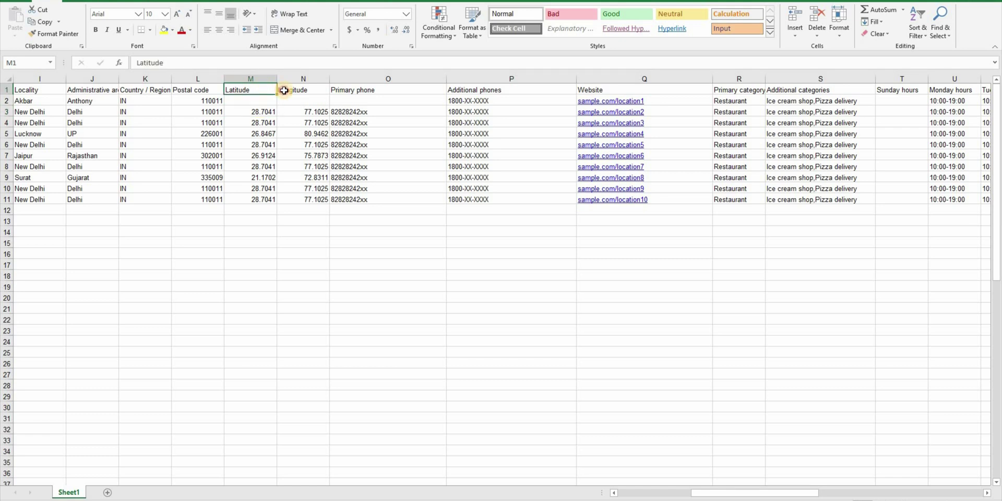
{"action": "left_click", "coordinate": [284, 89]}
{"action": "left_click", "coordinate": [275, 90]}
{"action": "left_click", "coordinate": [283, 89]}
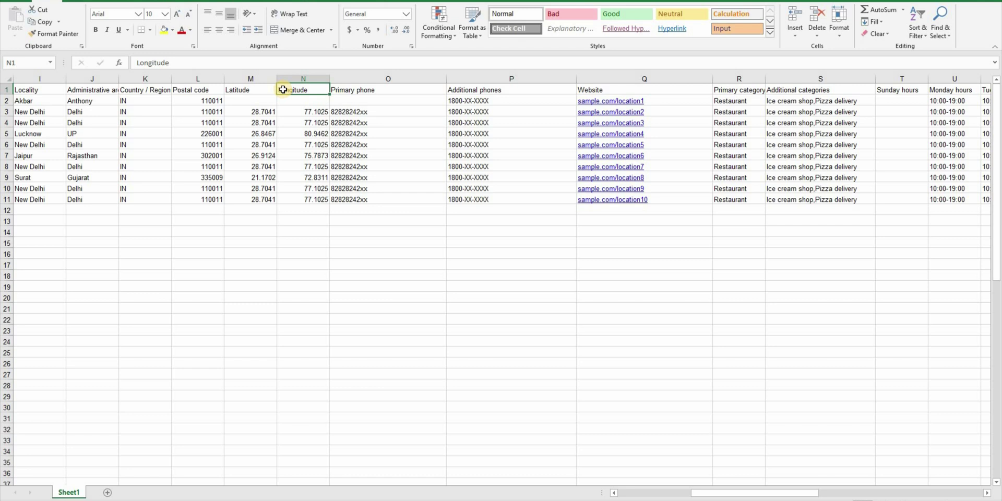
- Switch to Google Maps and mark a point in Hauz Khas near Block C 4 to get its coordinates
{"action": "key", "text": "alt+Tab"}
{"action": "scroll", "coordinate": [489, 287], "scroll_direction": "up", "scroll_amount": 5}
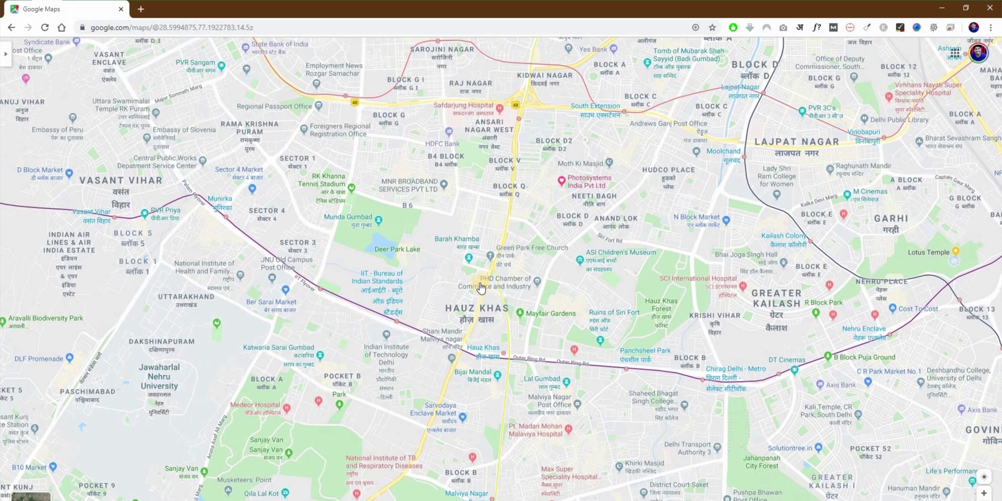
{"action": "scroll", "coordinate": [485, 261], "scroll_direction": "up", "scroll_amount": 2}
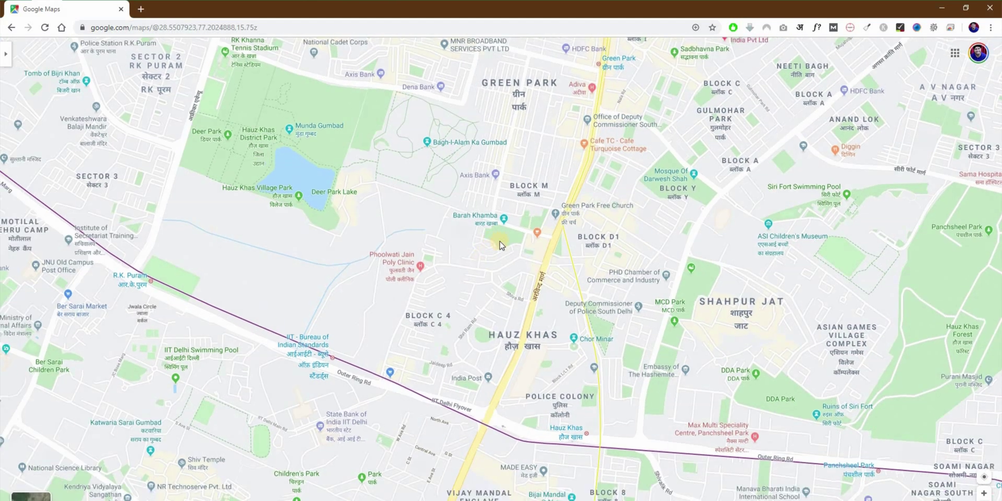
{"action": "left_click", "coordinate": [450, 298]}
{"action": "left_click", "coordinate": [448, 295]}
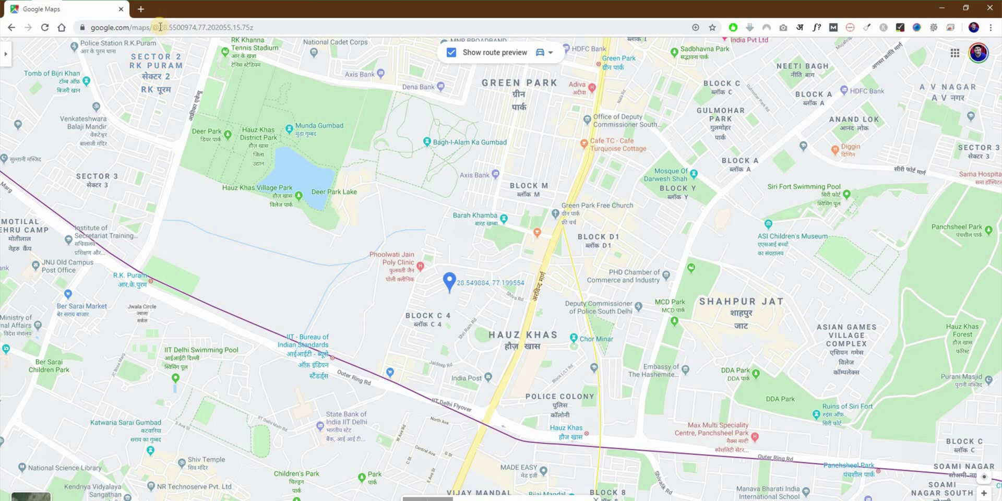
- Identify the latitude and longitude values within the web address of the map
{"action": "left_click", "coordinate": [187, 27]}
{"action": "left_click_drag", "start_coordinate": [187, 27], "coordinate": [273, 29]}
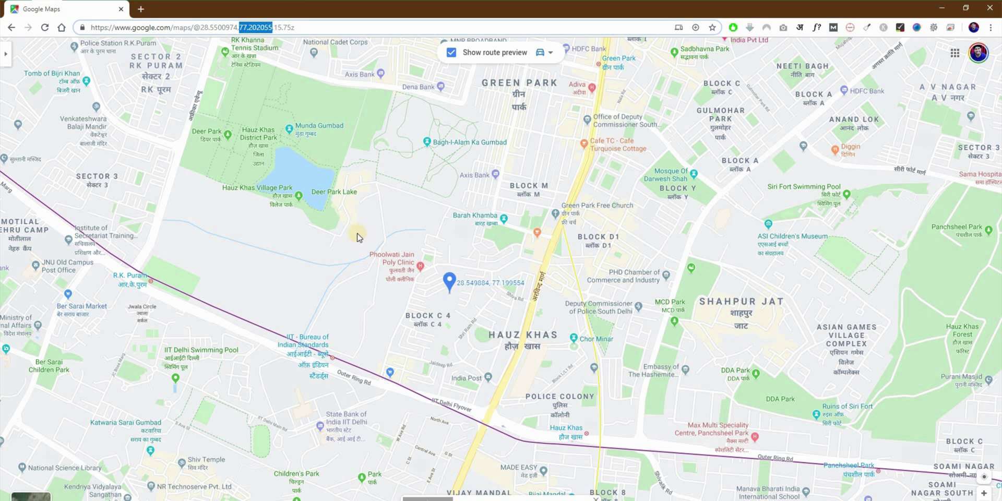
{"action": "double_click", "coordinate": [210, 27]}
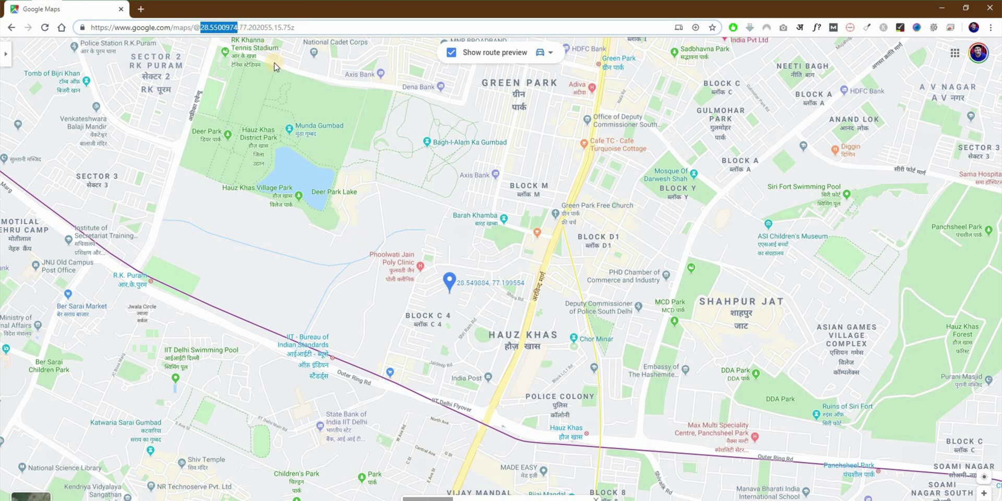
- Switch back to the Excel spreadsheet and examine the Primary phone and Additional phones columns
{"action": "left_click", "coordinate": [386, 499]}
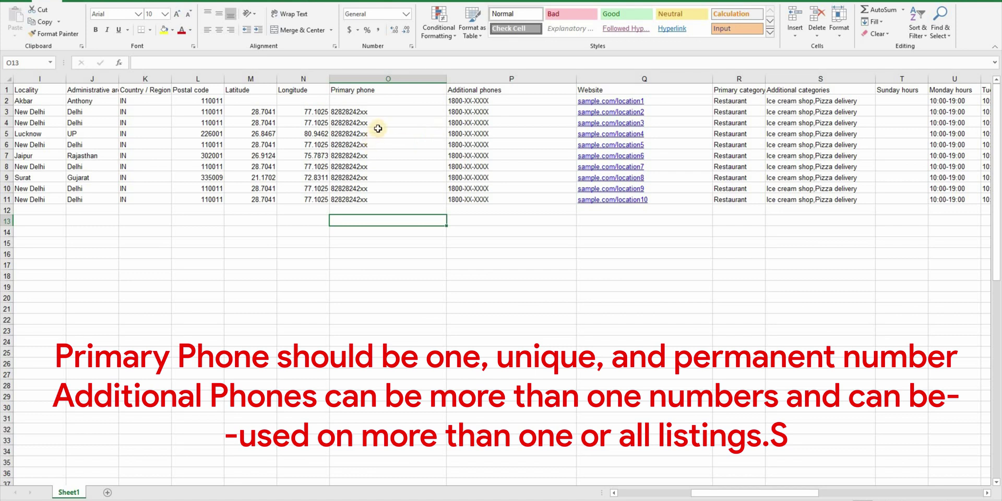
{"action": "left_click", "coordinate": [380, 144]}
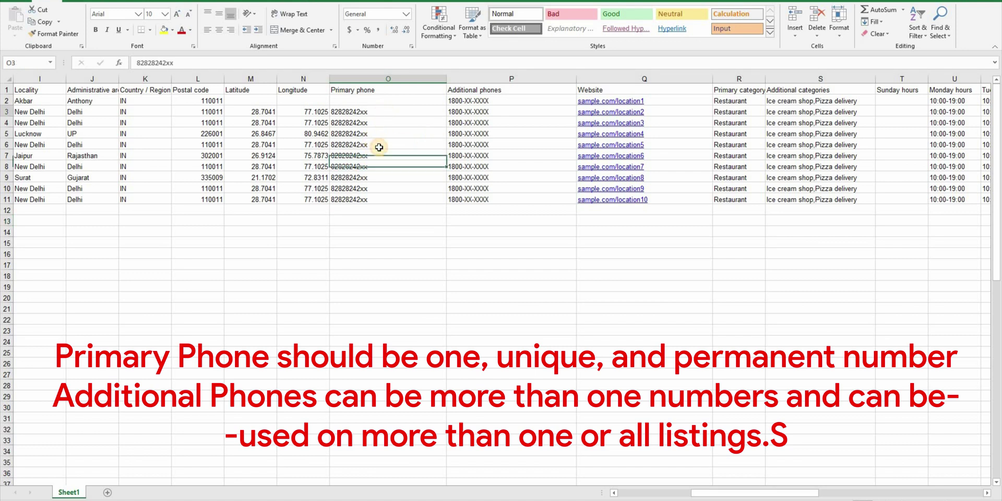
{"action": "left_click_drag", "start_coordinate": [507, 100], "coordinate": [497, 194]}
{"action": "left_click", "coordinate": [499, 198]}
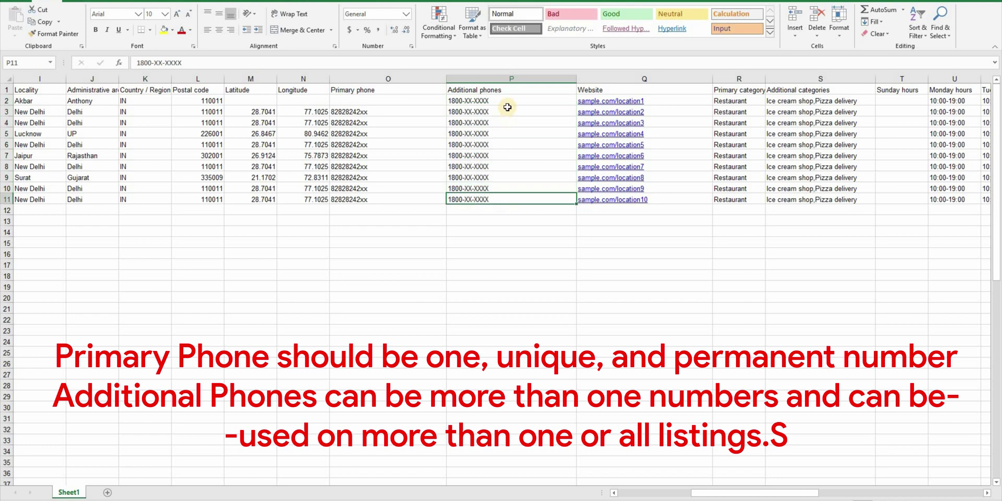
- Append a second phone number, separated by a comma, to the Additional phones cell of the first location
{"action": "left_click", "coordinate": [484, 102]}
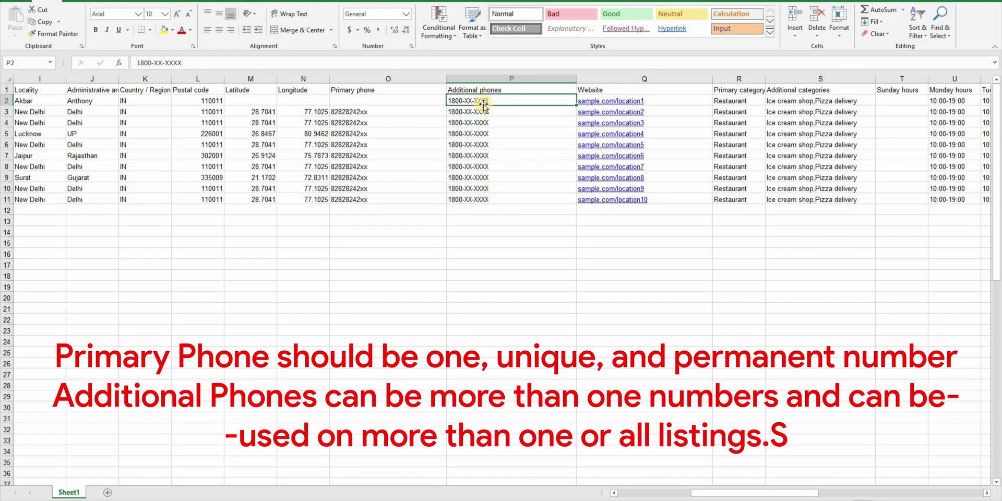
{"action": "left_click", "coordinate": [418, 65]}
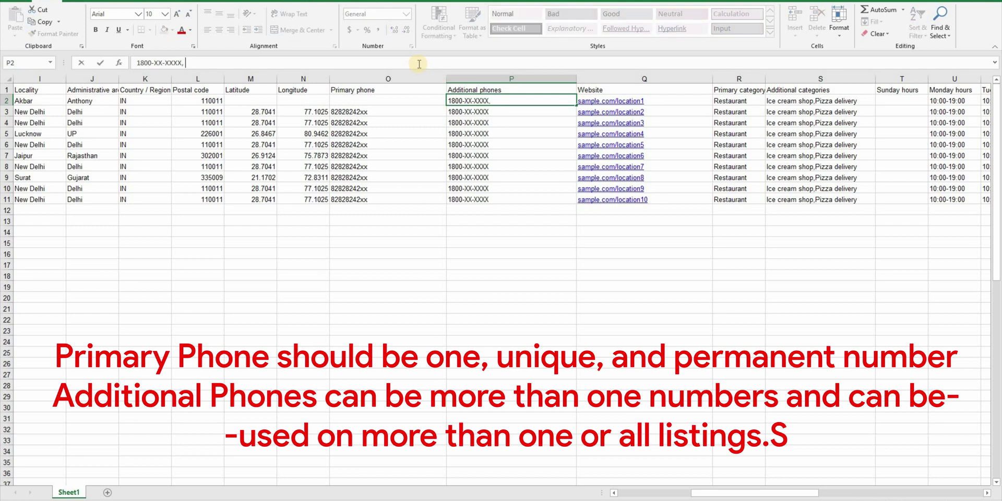
{"action": "type", "text": ", 123456778"}
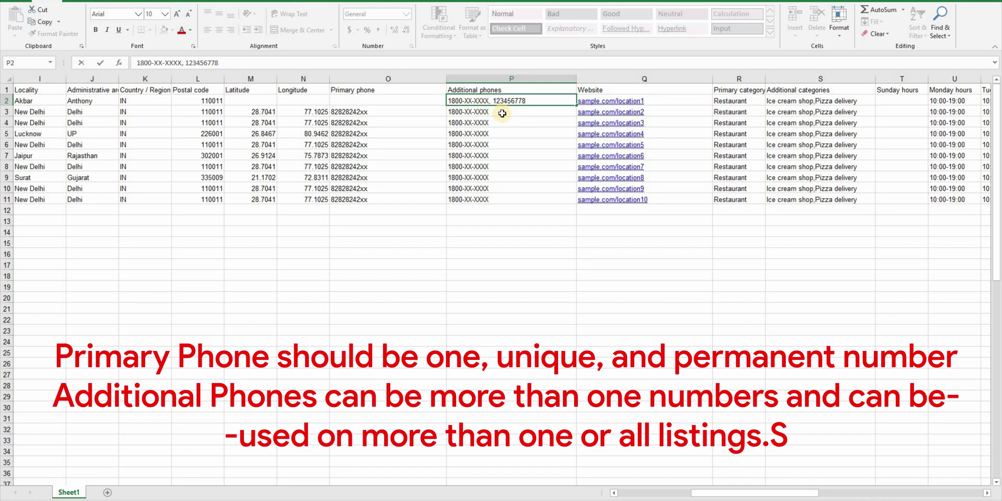
{"action": "key", "text": "Return"}
{"action": "key", "text": "Down"}
{"action": "key", "text": "Down"}
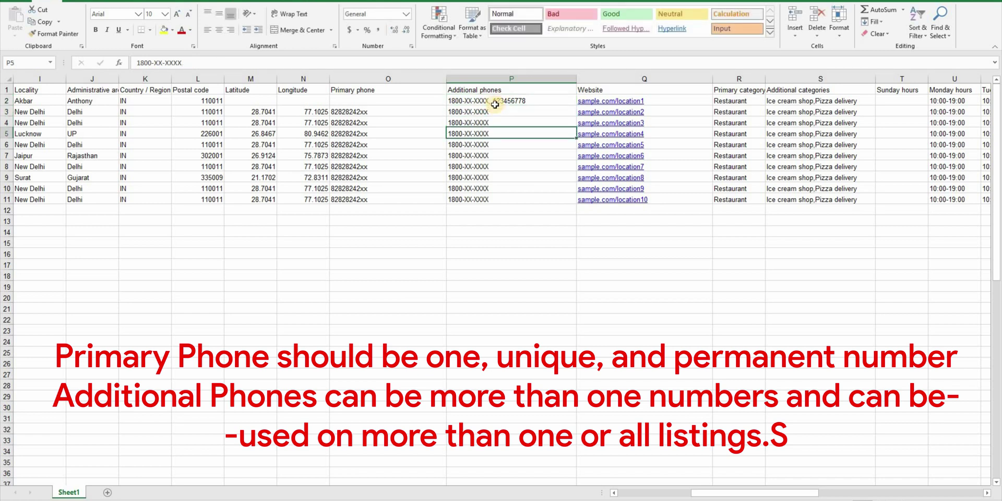
- Compare the first location's additional phones entry with the Primary phone values of the locations
{"action": "left_click", "coordinate": [495, 102]}
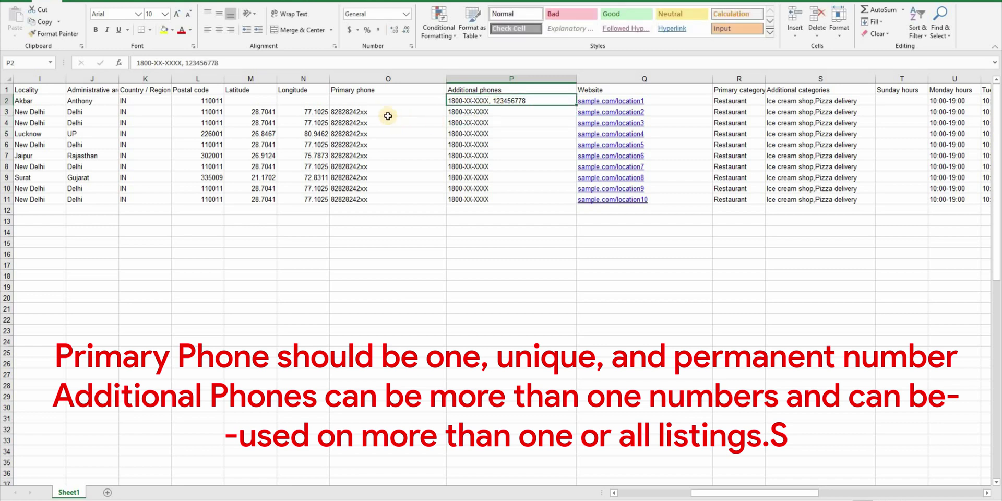
{"action": "left_click_drag", "start_coordinate": [388, 116], "coordinate": [384, 187]}
{"action": "left_click", "coordinate": [387, 207]}
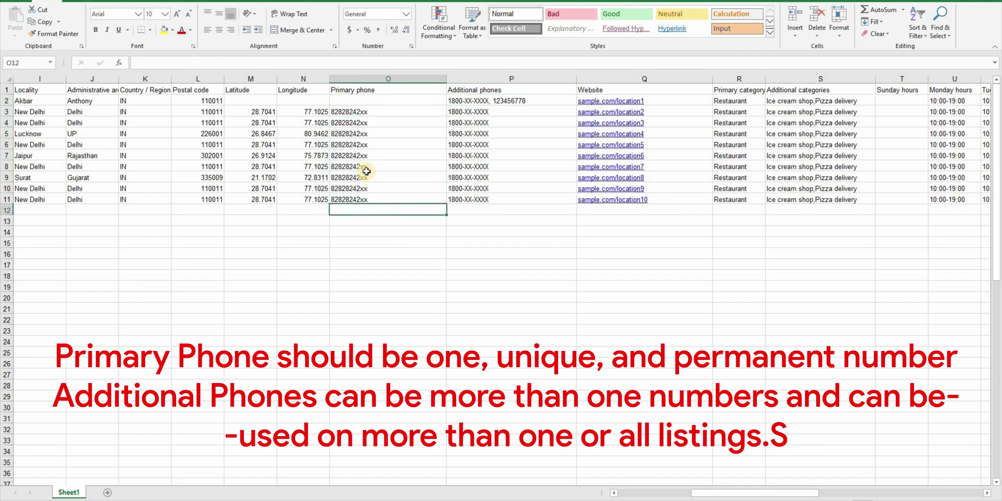
- Examine the Website column and compare the page addresses of the individual locations
{"action": "left_click_drag", "start_coordinate": [671, 102], "coordinate": [662, 201]}
{"action": "left_click", "coordinate": [661, 219]}
{"action": "left_click", "coordinate": [667, 180]}
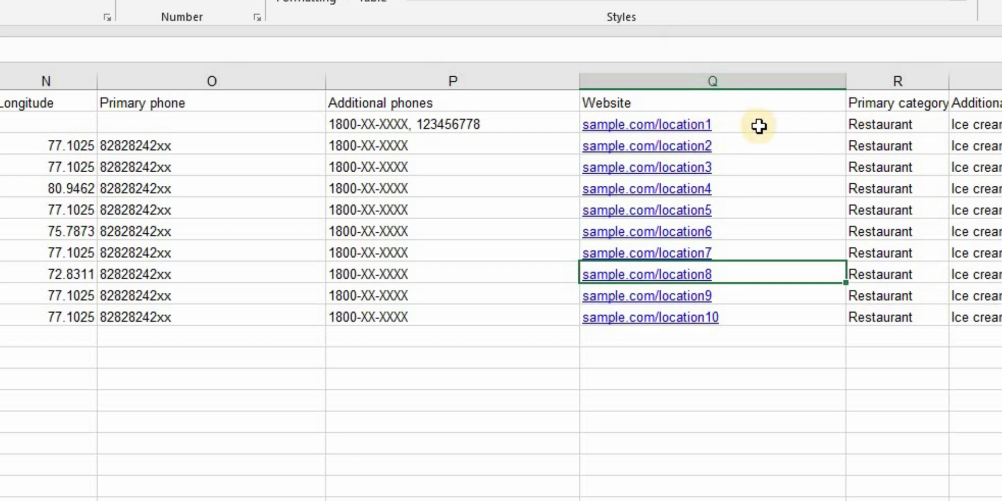
{"action": "left_click", "coordinate": [809, 316]}
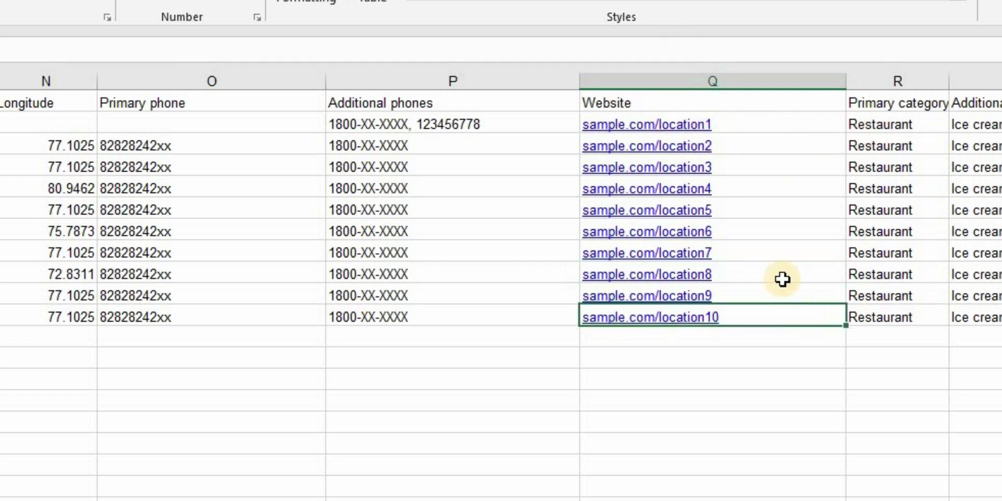
{"action": "left_click", "coordinate": [762, 152]}
{"action": "left_click", "coordinate": [763, 165]}
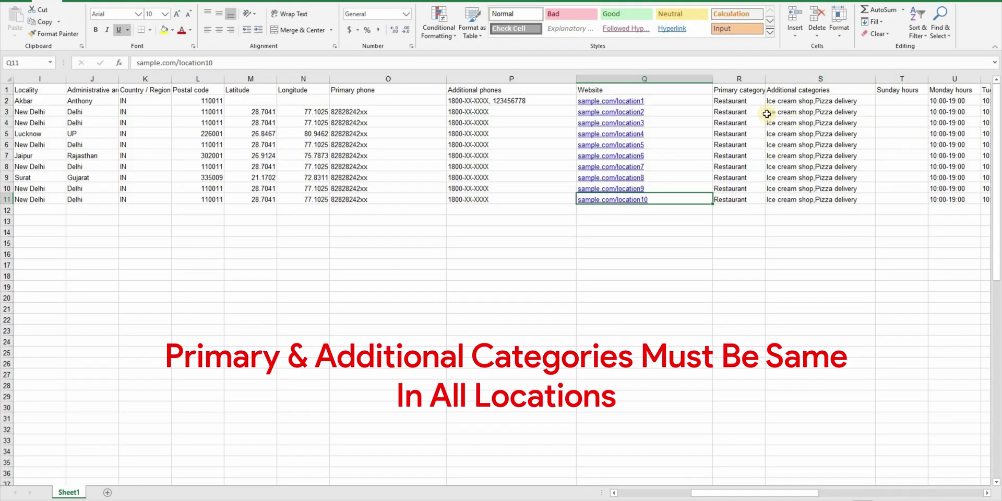
- Examine the Primary category and Additional categories entries across all location rows
{"action": "left_click", "coordinate": [756, 90]}
{"action": "left_click", "coordinate": [789, 95]}
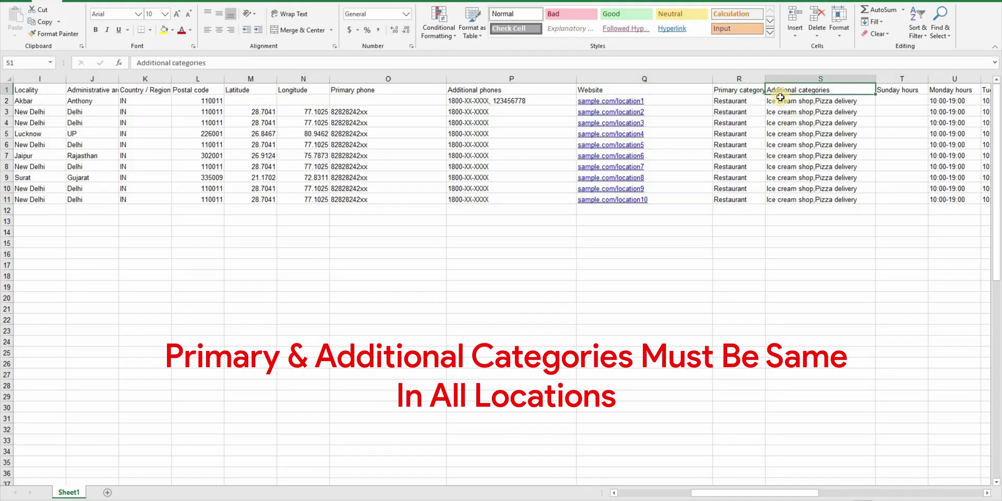
{"action": "left_click", "coordinate": [736, 101]}
{"action": "left_click_drag", "start_coordinate": [747, 199], "coordinate": [747, 200]}
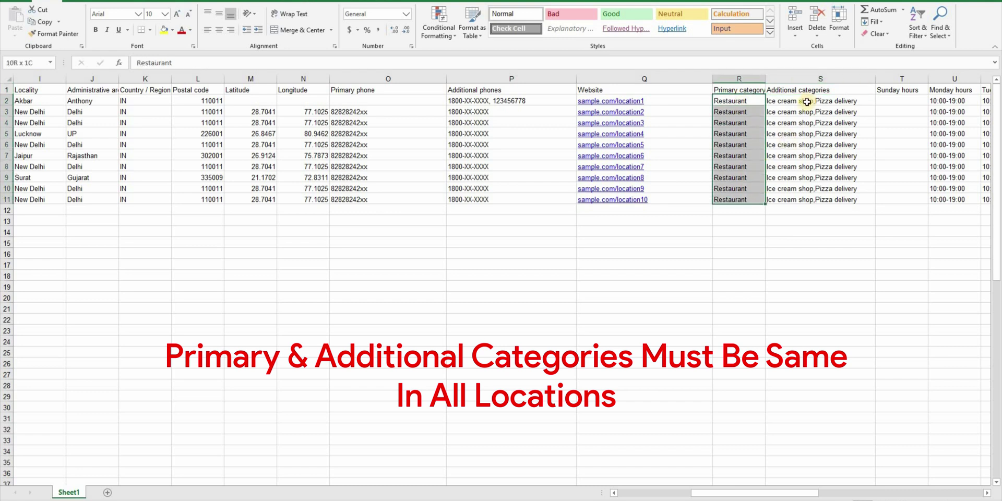
{"action": "left_click", "coordinate": [808, 102]}
{"action": "left_click_drag", "start_coordinate": [812, 166], "coordinate": [812, 200]}
- Examine the opening hours columns from Sunday to Saturday and their time format for all locations
{"action": "left_click", "coordinate": [887, 102]}
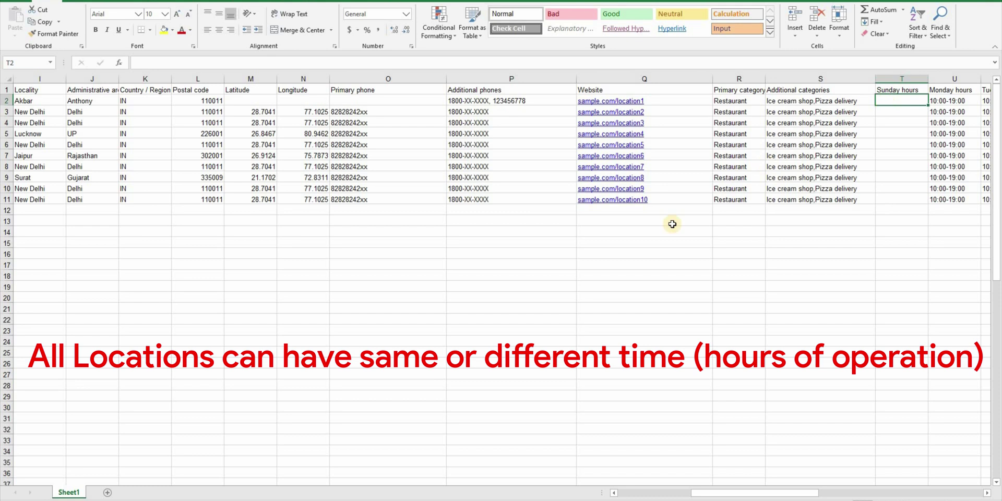
{"action": "left_click_drag", "start_coordinate": [778, 493], "coordinate": [835, 493]}
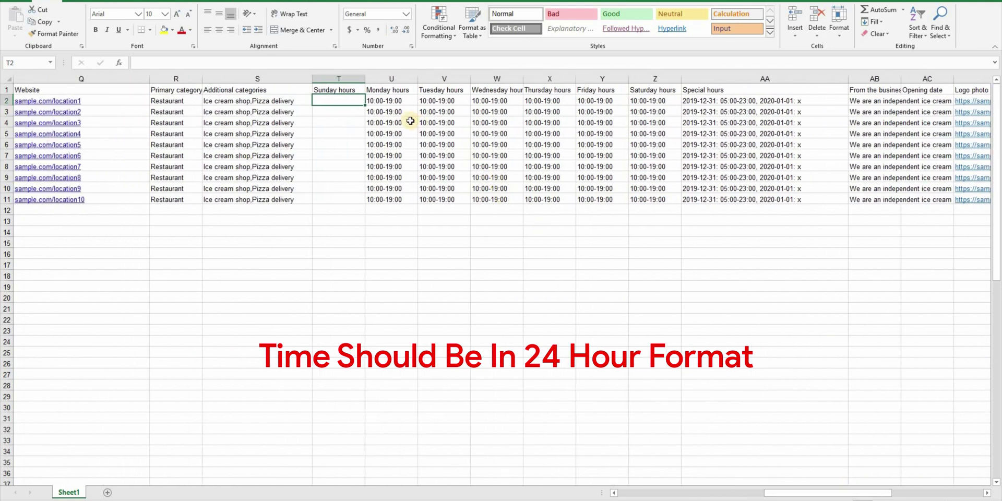
{"action": "left_click_drag", "start_coordinate": [387, 102], "coordinate": [403, 115]}
{"action": "left_click_drag", "start_coordinate": [549, 180], "coordinate": [647, 209]}
{"action": "left_click", "coordinate": [491, 220]}
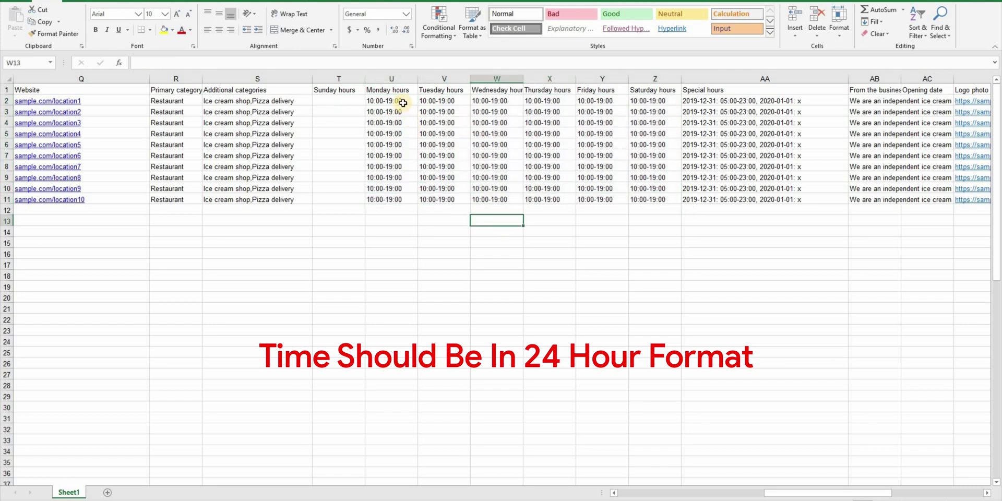
- Examine the Monday hours entries of the first four locations and their 24-hour time format
{"action": "left_click", "coordinate": [398, 112]}
{"action": "left_click", "coordinate": [407, 134]}
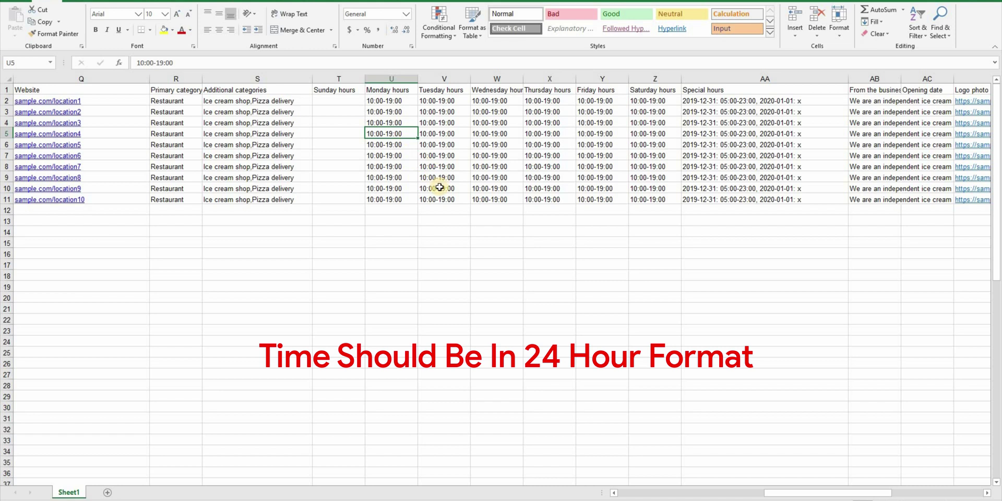
{"action": "left_click", "coordinate": [394, 123]}
{"action": "left_click", "coordinate": [396, 112]}
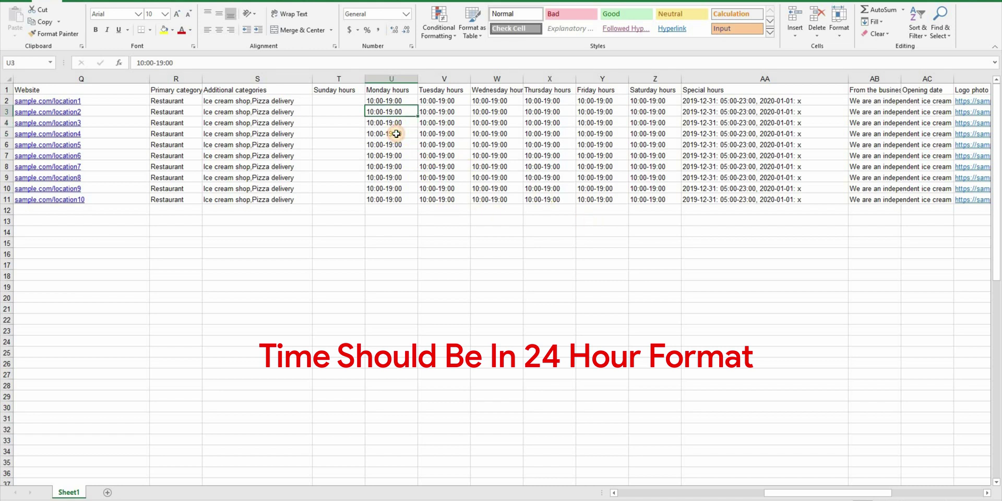
{"action": "left_click", "coordinate": [397, 134]}
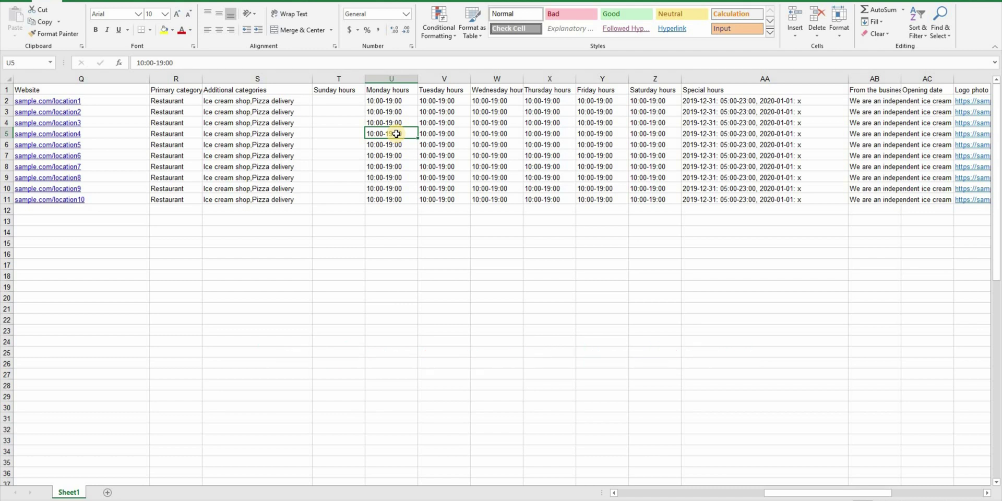
- Examine the date and time format of the Special hours entries, starting with the first location
{"action": "left_click", "coordinate": [727, 102]}
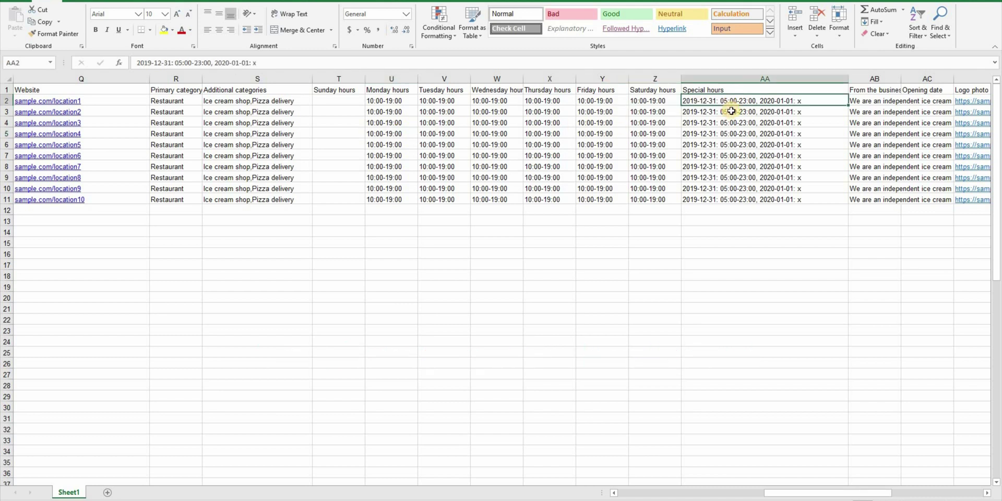
{"action": "left_click", "coordinate": [726, 112]}
{"action": "left_click", "coordinate": [726, 122]}
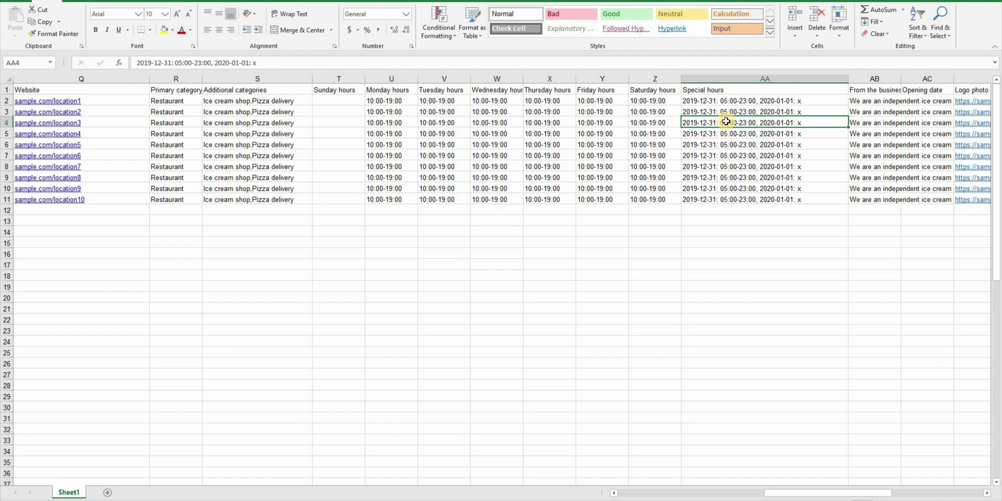
{"action": "key", "text": "Up"}
{"action": "key", "text": "Up"}
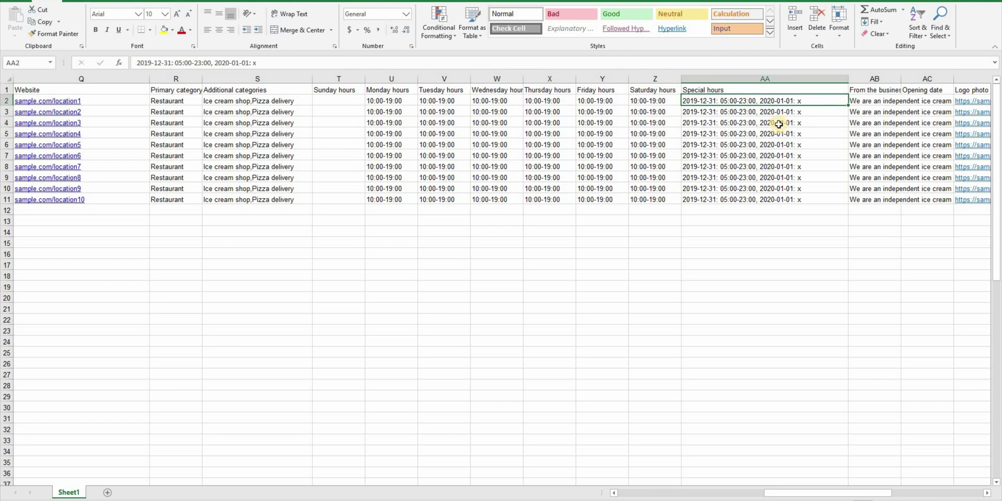
{"action": "scroll", "coordinate": [778, 117], "scroll_direction": "up", "scroll_amount": 3, "text": "ctrl"}
{"action": "scroll", "coordinate": [779, 119], "scroll_direction": "up", "scroll_amount": 1, "text": "ctrl"}
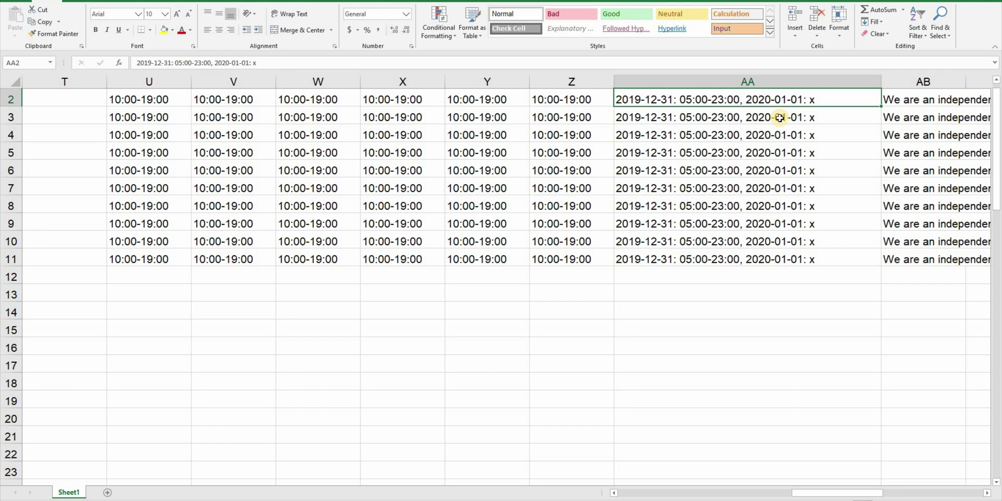
{"action": "scroll", "coordinate": [780, 118], "scroll_direction": "up", "scroll_amount": 1, "text": "ctrl"}
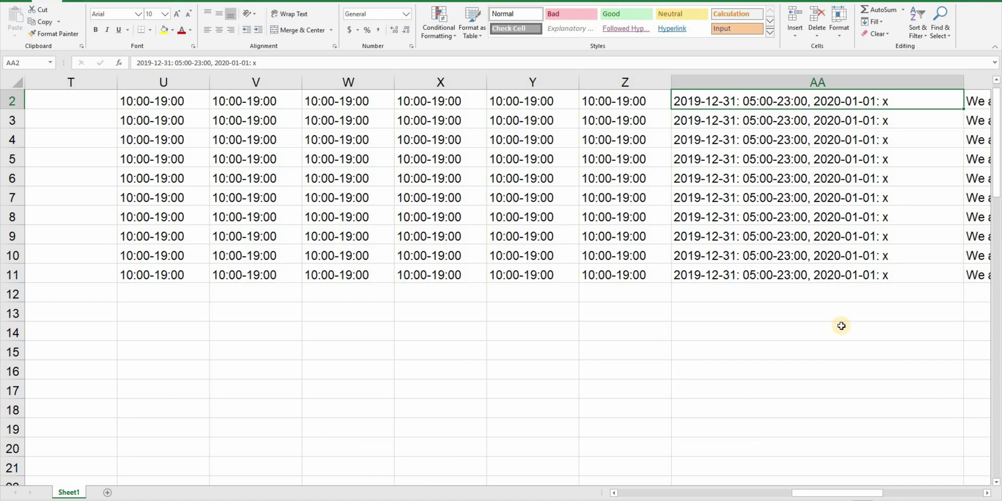
- Widen the From the business column so that more of each business description can be read
{"action": "scroll", "coordinate": [841, 325], "scroll_direction": "down", "scroll_amount": 3}
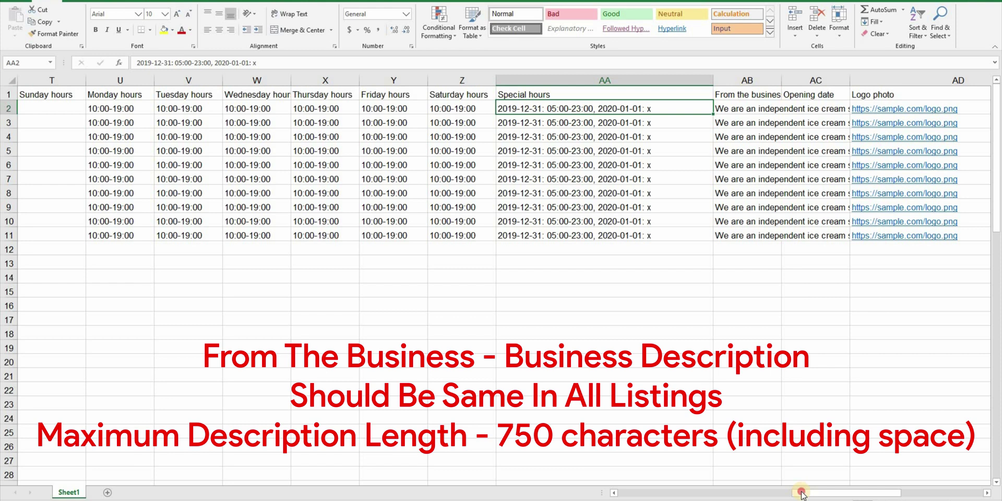
{"action": "left_click_drag", "start_coordinate": [802, 492], "coordinate": [816, 478]}
{"action": "left_click", "coordinate": [684, 95]}
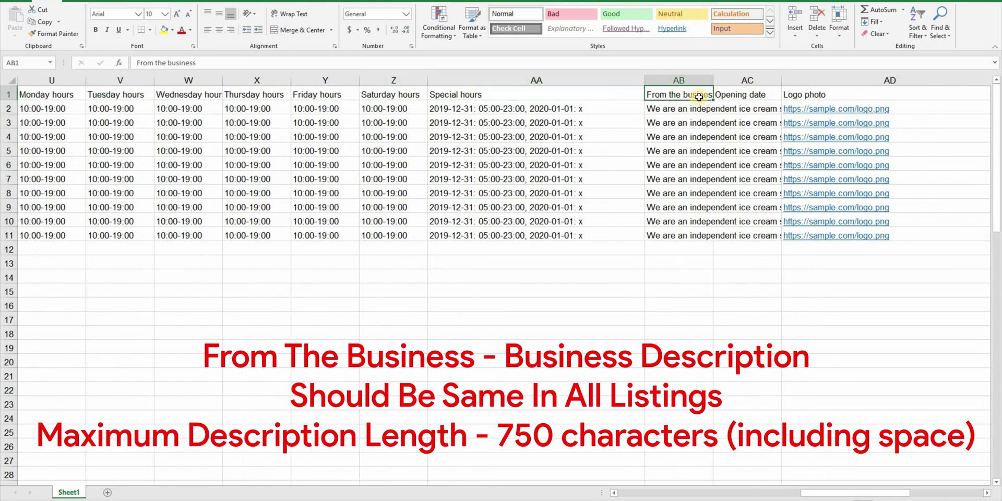
{"action": "left_click_drag", "start_coordinate": [713, 80], "coordinate": [763, 78]}
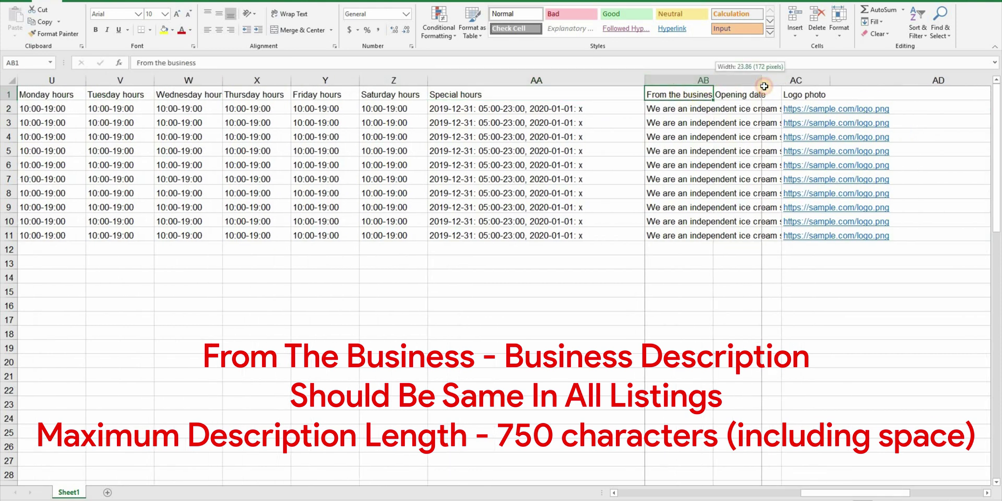
{"action": "left_click_drag", "start_coordinate": [835, 492], "coordinate": [863, 492]}
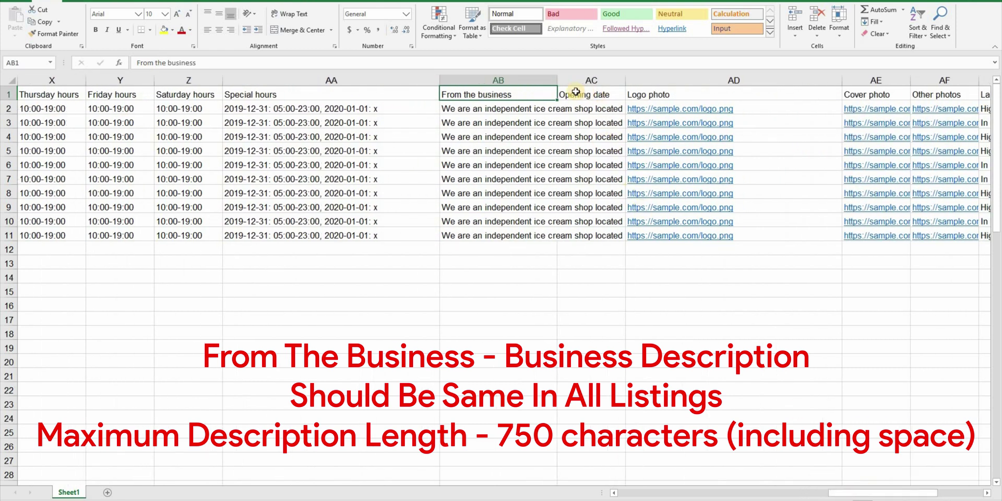
{"action": "left_click_drag", "start_coordinate": [558, 79], "coordinate": [626, 79]}
- Examine the Opening date and Logo photo columns
{"action": "left_click", "coordinate": [662, 94]}
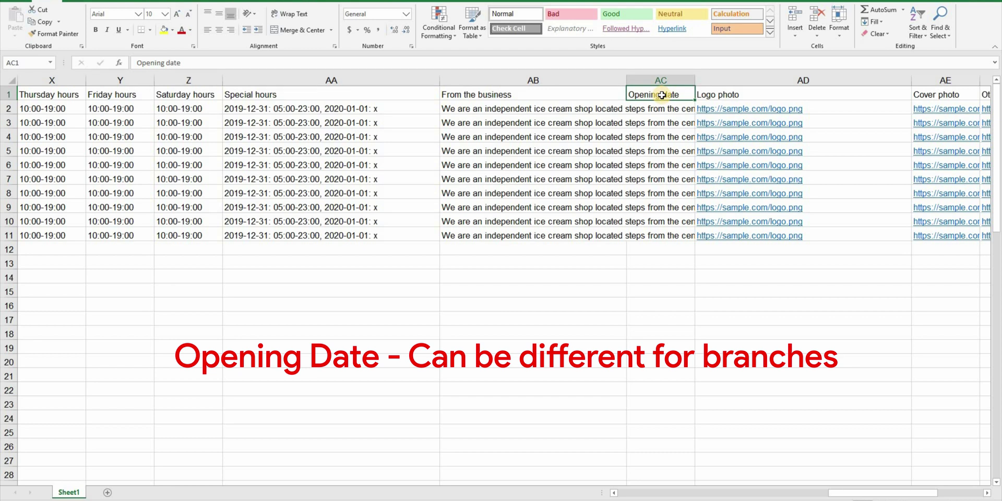
{"action": "left_click", "coordinate": [716, 93]}
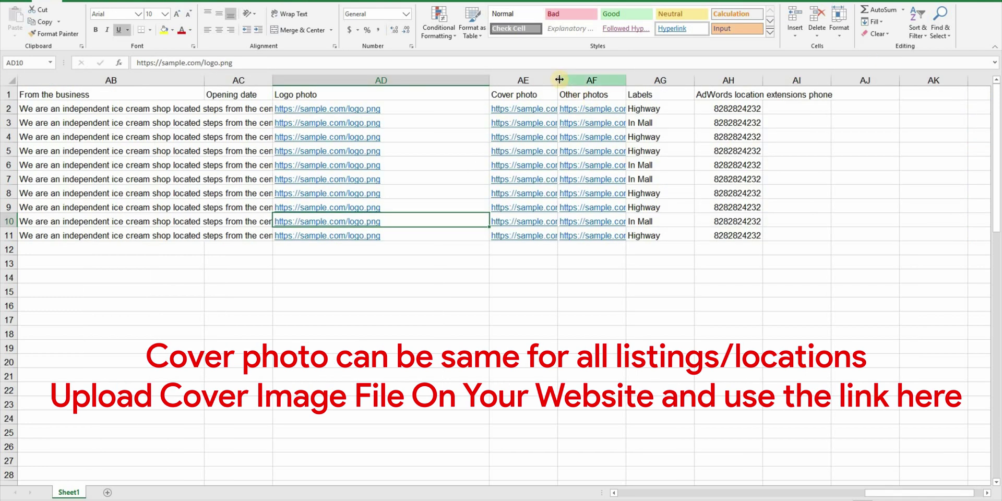
- Widen the Cover photo column to show the full image links and check them down the location rows
{"action": "left_click_drag", "start_coordinate": [675, 85], "coordinate": [673, 86]}
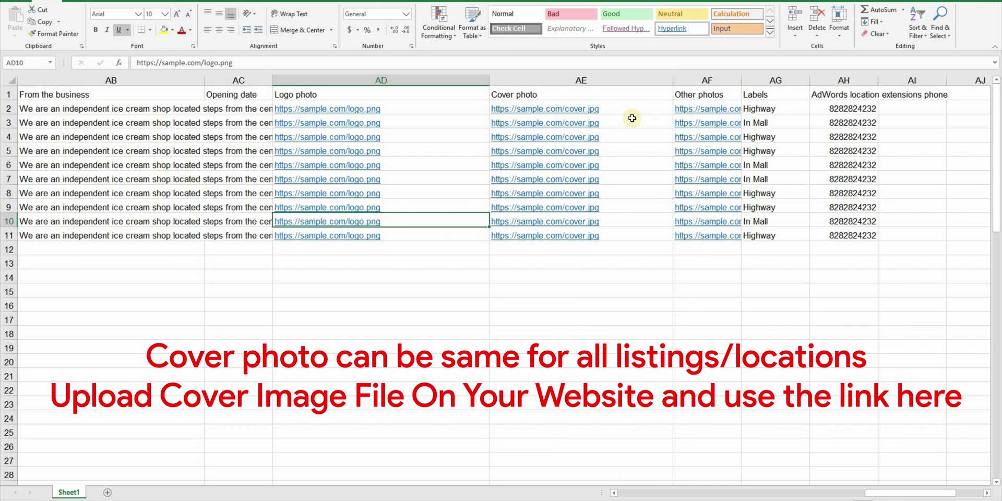
{"action": "left_click", "coordinate": [632, 110]}
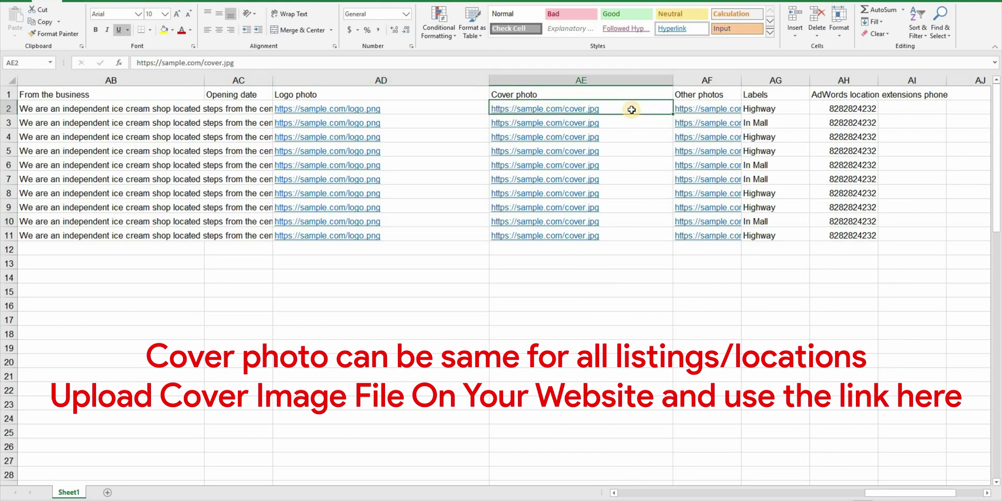
{"action": "key", "text": "Down"}
{"action": "key", "text": "Down"}
{"action": "key", "text": "Down"}
{"action": "key", "text": "Down"}
{"action": "key", "text": "Down"}
{"action": "key", "text": "Down"}
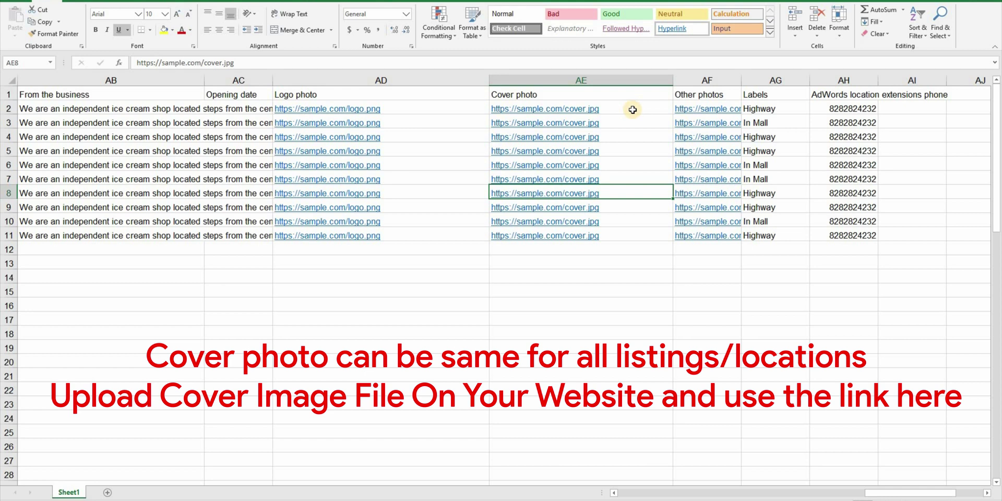
- Widen the Other photos column until all exterior and interior image links are fully readable
{"action": "left_click_drag", "start_coordinate": [743, 77], "coordinate": [904, 63]}
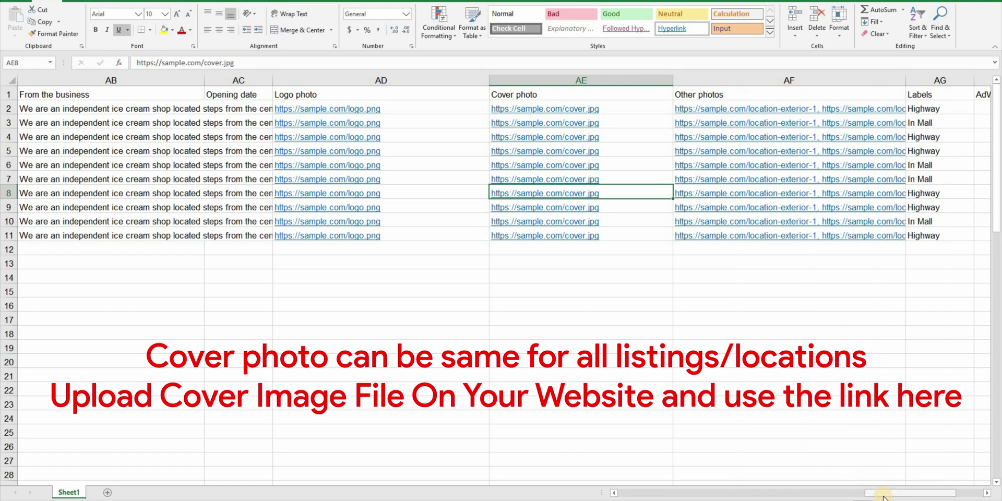
{"action": "left_click_drag", "start_coordinate": [886, 496], "coordinate": [901, 495]}
{"action": "left_click_drag", "start_coordinate": [672, 106], "coordinate": [747, 77]}
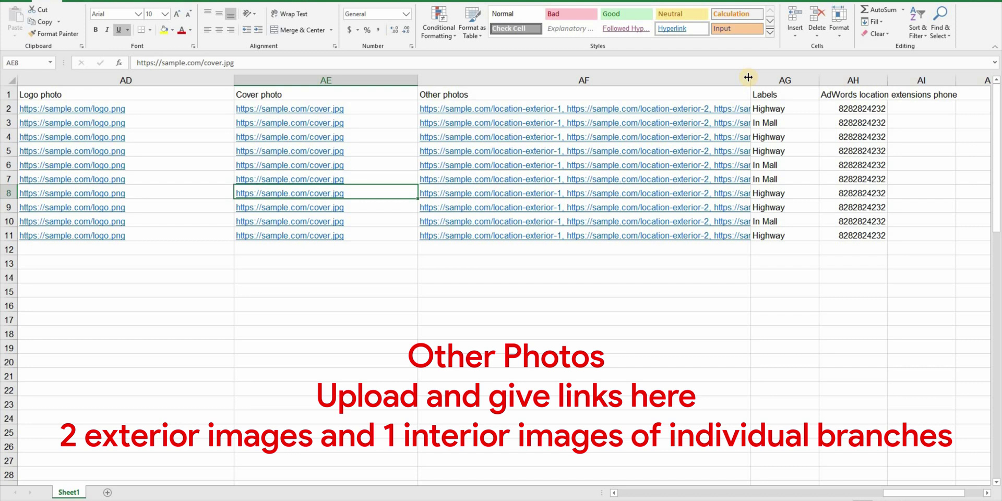
{"action": "left_click_drag", "start_coordinate": [748, 77], "coordinate": [895, 78]}
- Examine the Labels column and compare the Highway and In Mall entries of the first three locations
{"action": "left_click", "coordinate": [717, 96]}
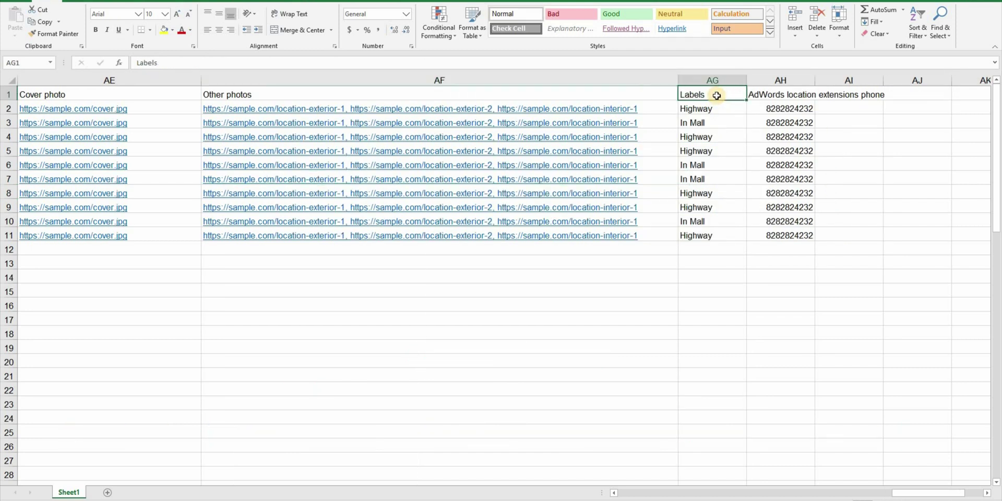
{"action": "left_click", "coordinate": [718, 125]}
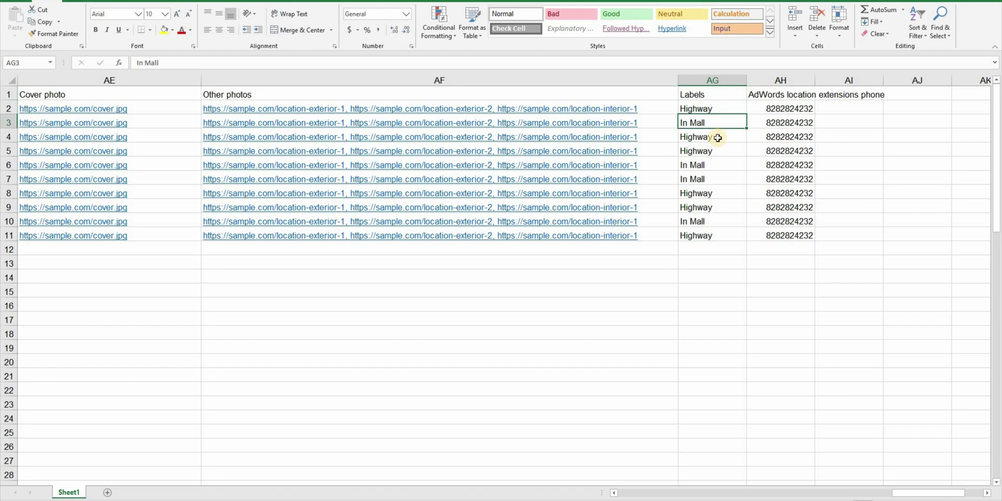
{"action": "left_click", "coordinate": [719, 138]}
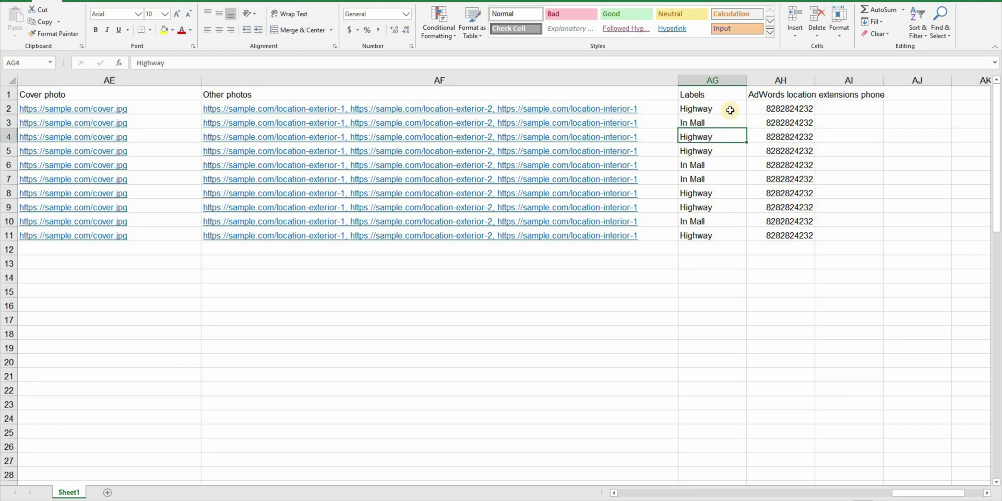
{"action": "left_click", "coordinate": [730, 110]}
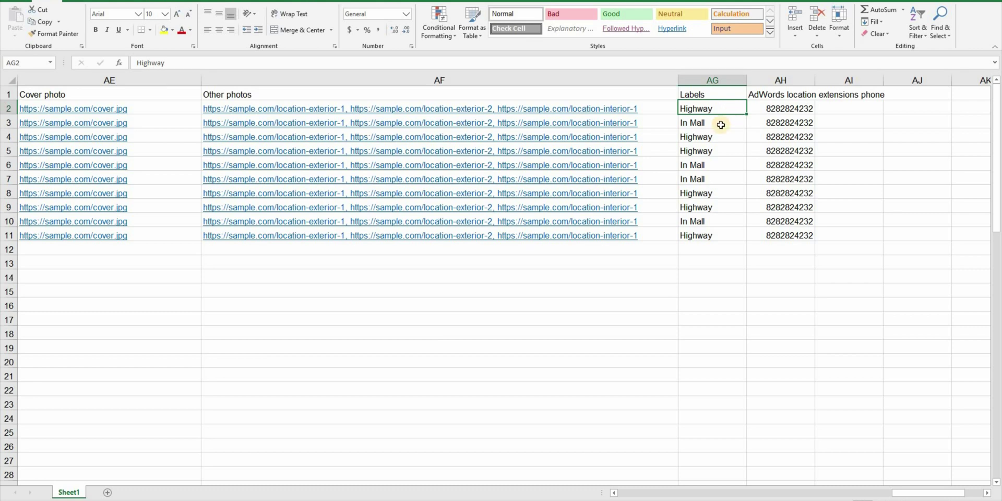
{"action": "left_click", "coordinate": [720, 125]}
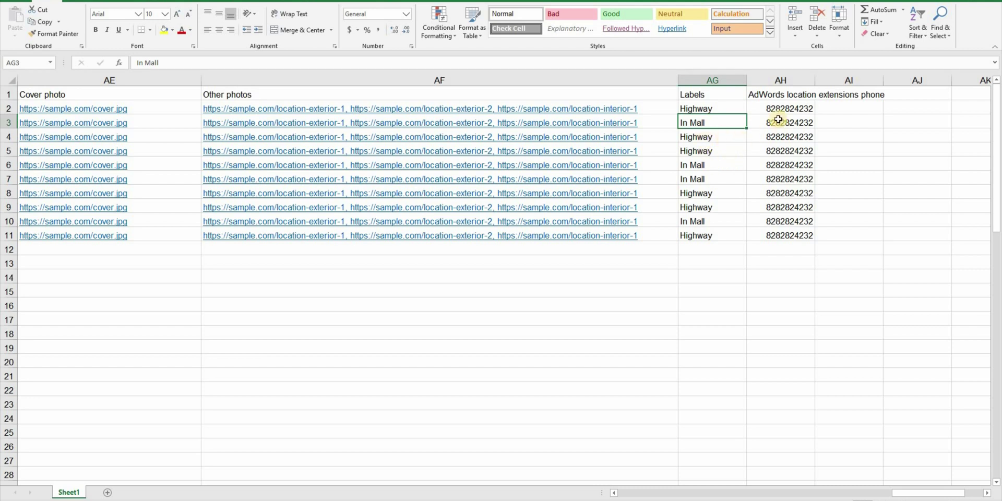
- Examine the full header of the AdWords location extensions phone column
{"action": "left_click", "coordinate": [776, 99]}
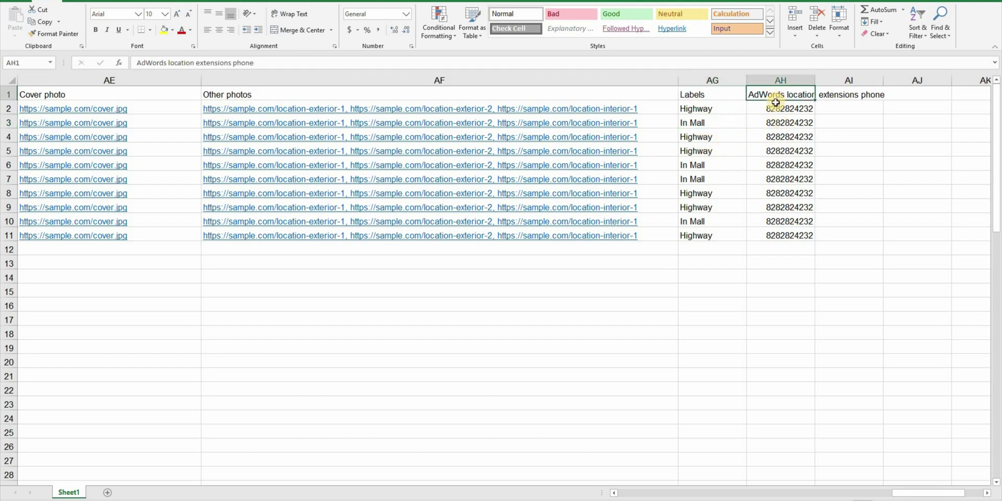
{"action": "left_click", "coordinate": [827, 95]}
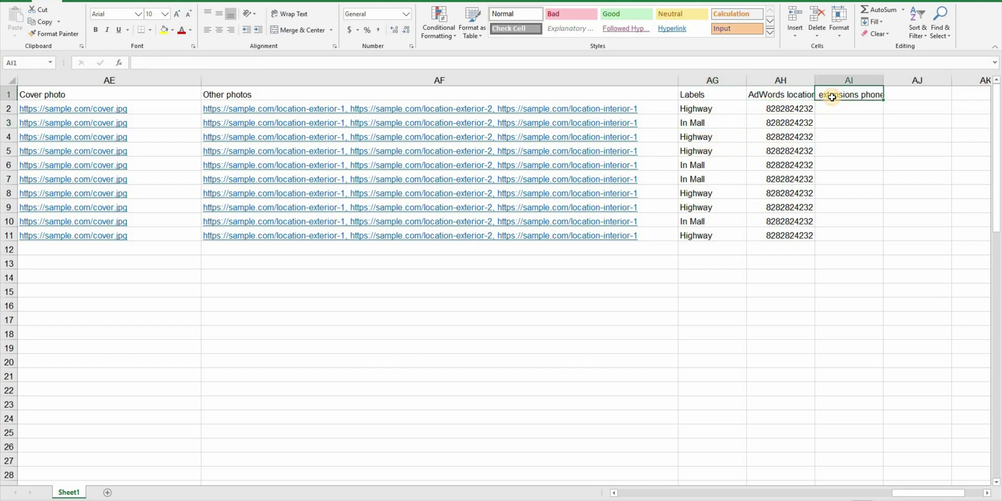
{"action": "left_click", "coordinate": [796, 93]}
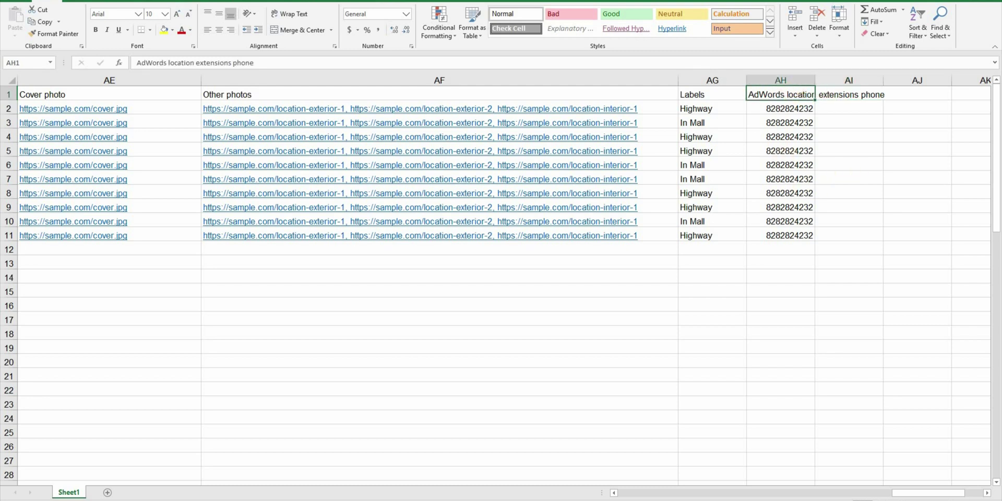
- Open the workbook that lists attributes with their types and acceptable values, and maximize its window
{"action": "left_click", "coordinate": [14, 4]}
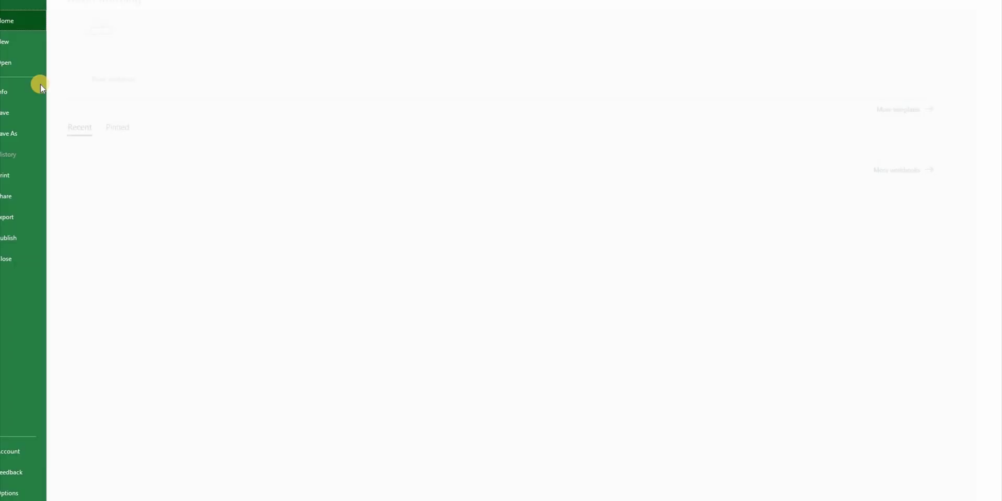
{"action": "left_click", "coordinate": [30, 121]}
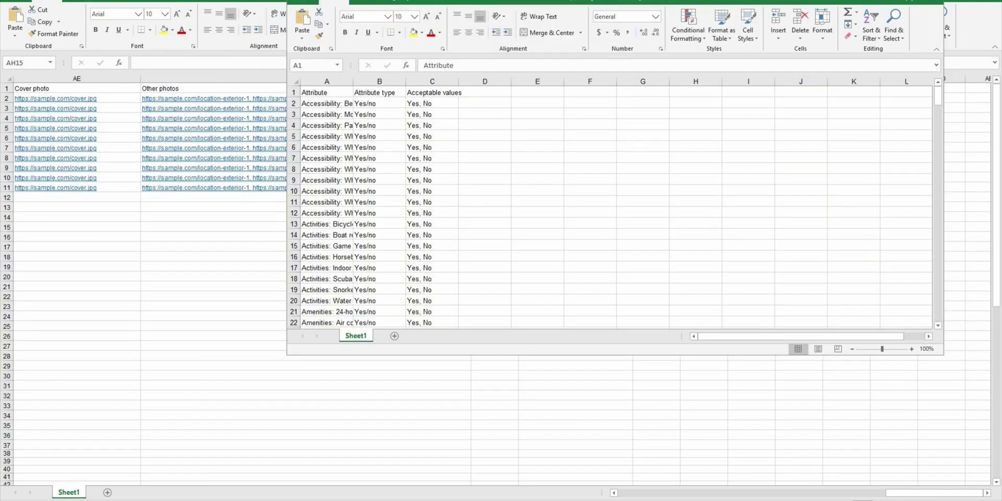
{"action": "key", "text": "super+Up"}
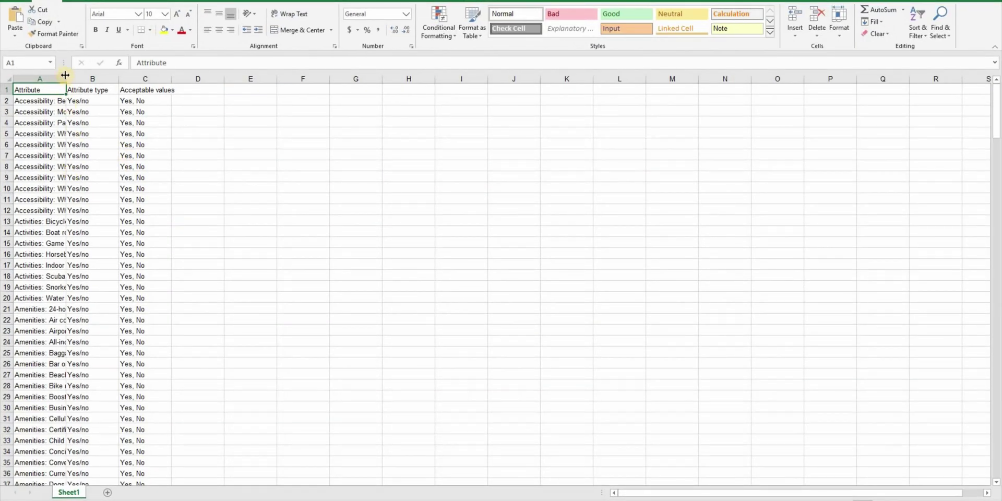
- Widen the Attribute column to show the full attribute names and look through the list
{"action": "left_click_drag", "start_coordinate": [65, 75], "coordinate": [315, 79]}
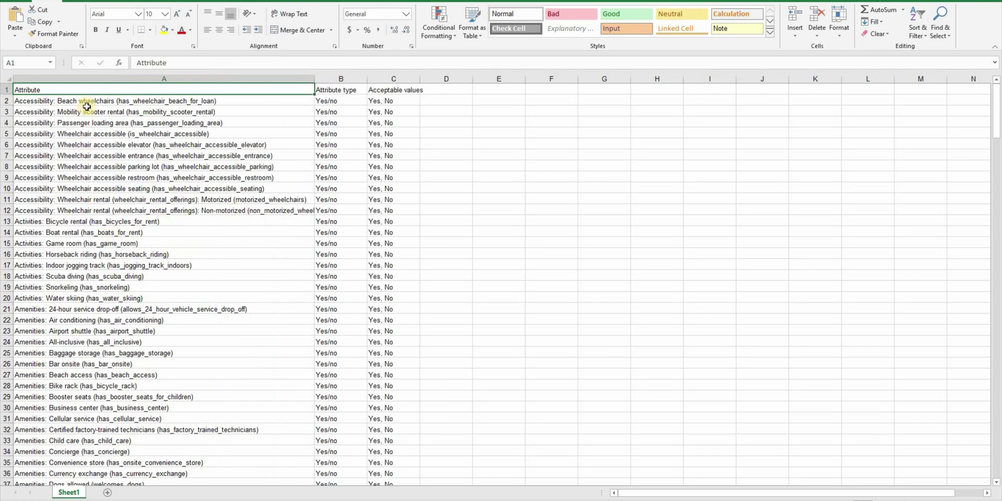
{"action": "left_click_drag", "start_coordinate": [85, 199], "coordinate": [85, 189]}
{"action": "key", "text": "ctrl+5"}
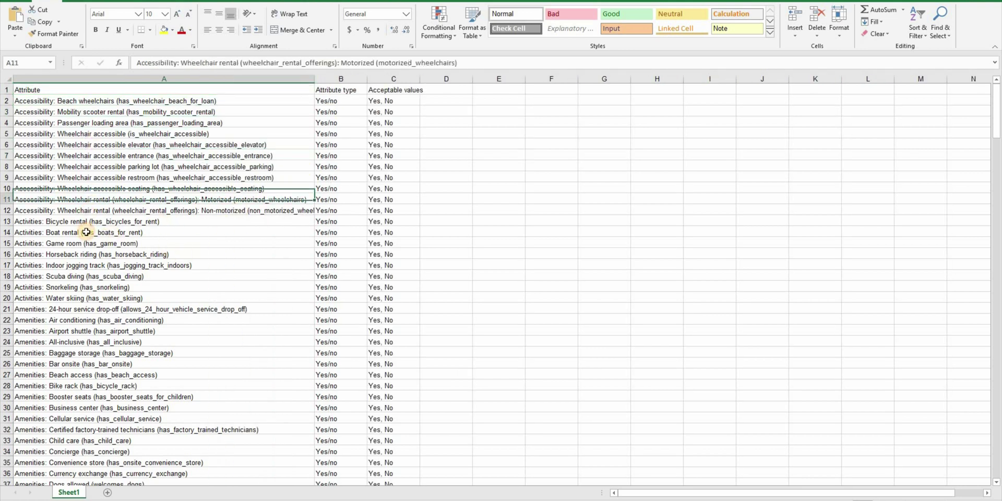
{"action": "scroll", "coordinate": [86, 233], "scroll_direction": "down", "scroll_amount": 14}
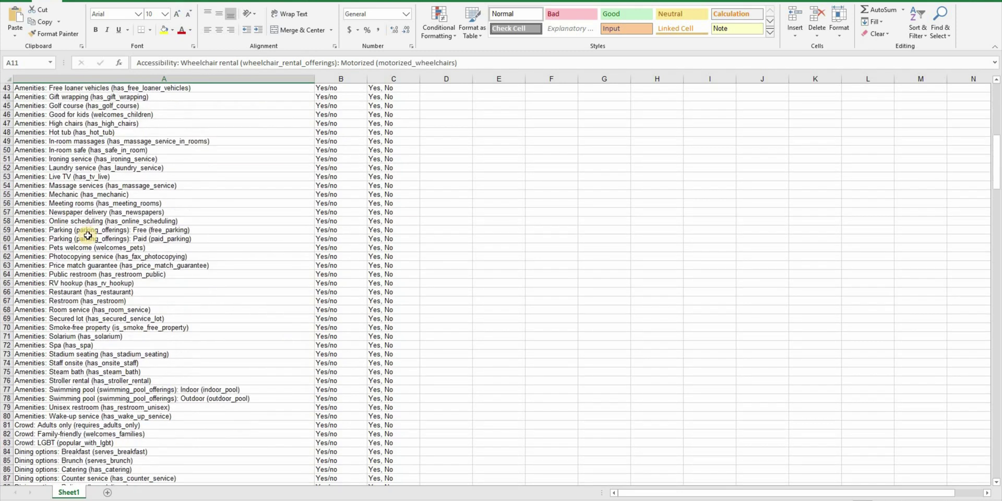
{"action": "scroll", "coordinate": [87, 236], "scroll_direction": "down", "scroll_amount": 4}
{"action": "scroll", "coordinate": [105, 237], "scroll_direction": "up", "scroll_amount": 18}
- Copy the attribute "Activities: Game room (has_game_room)" from the Attribute column
{"action": "left_click", "coordinate": [136, 243]}
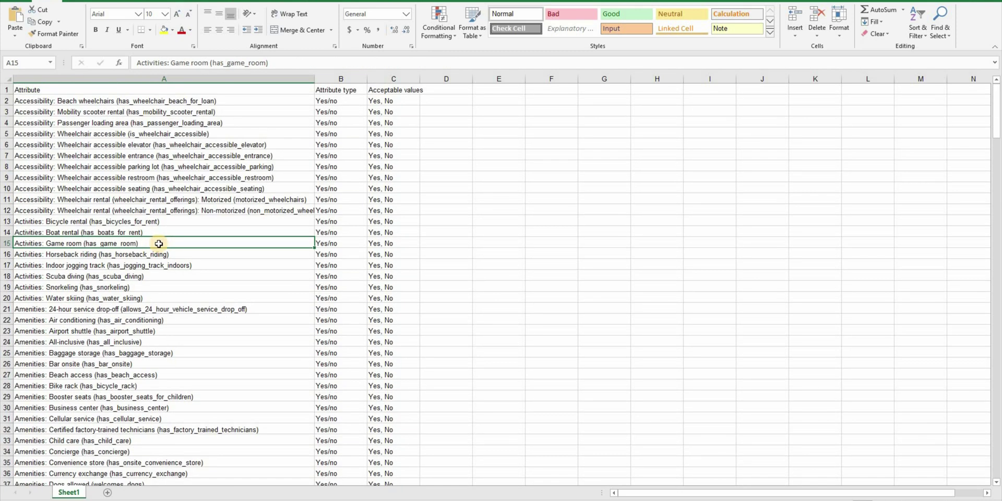
{"action": "right_click", "coordinate": [158, 243]}
{"action": "left_click", "coordinate": [174, 259]}
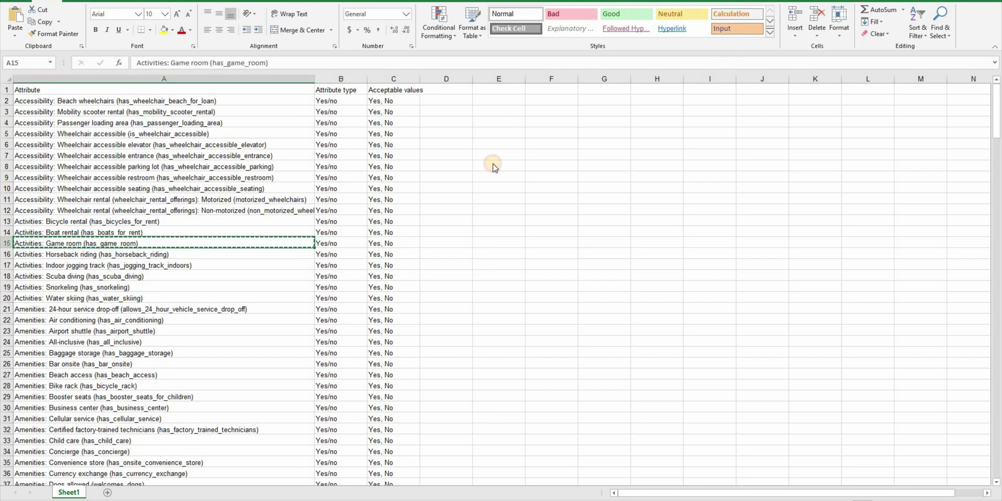
- Paste the copied attribute as a new header in cell AI1 of the sample locations workbook and widen the column to fit it
{"action": "key", "text": "alt+Tab"}
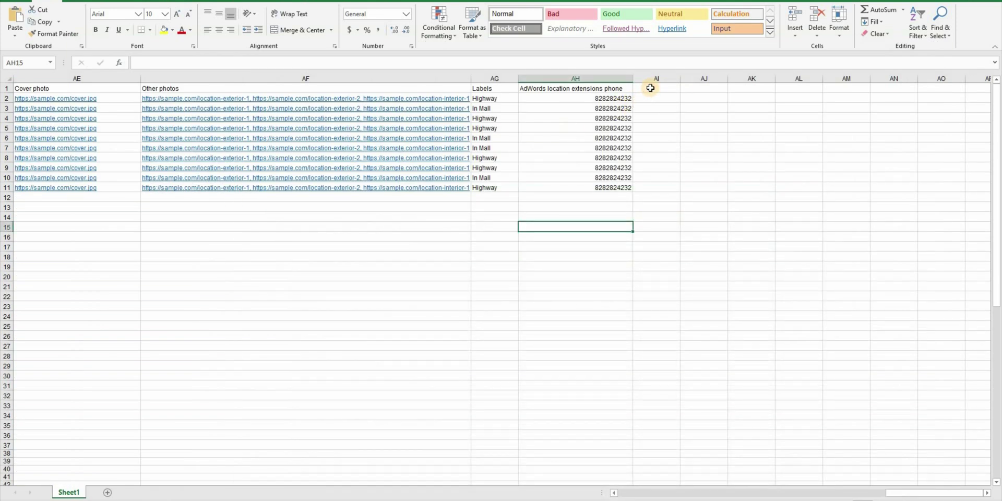
{"action": "left_click", "coordinate": [650, 88]}
{"action": "right_click", "coordinate": [652, 88]}
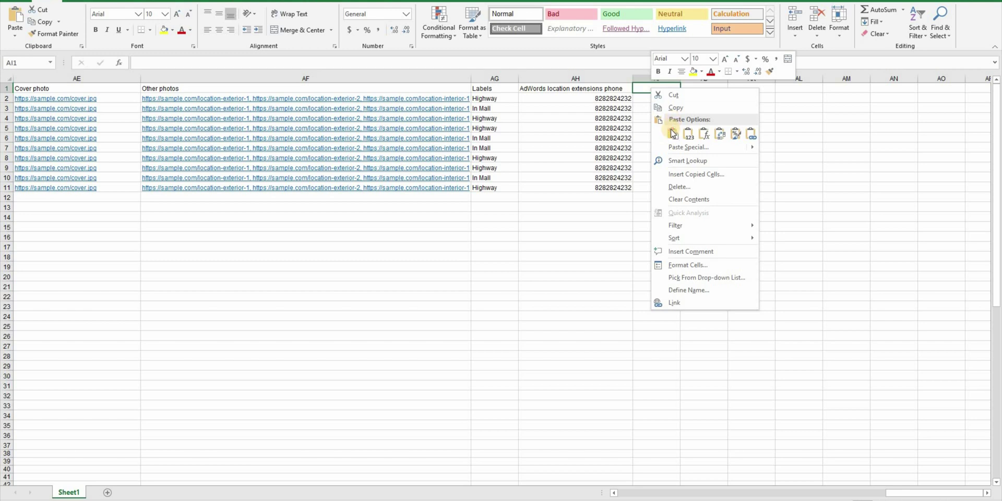
{"action": "left_click", "coordinate": [672, 133]}
{"action": "double_click", "coordinate": [681, 78]}
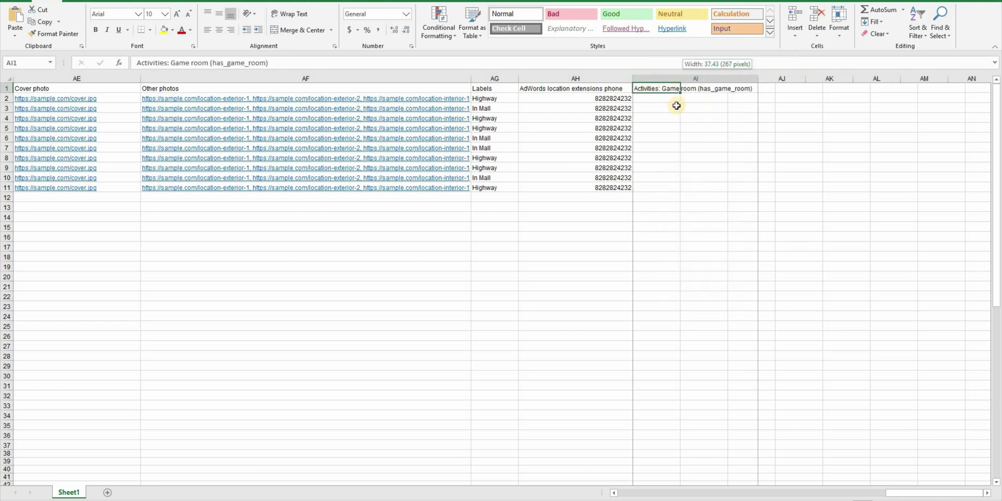
- Fill in the game room attribute with "yes" for the first location and "no" for the second
{"action": "left_click", "coordinate": [672, 99]}
{"action": "type", "text": "yes"}
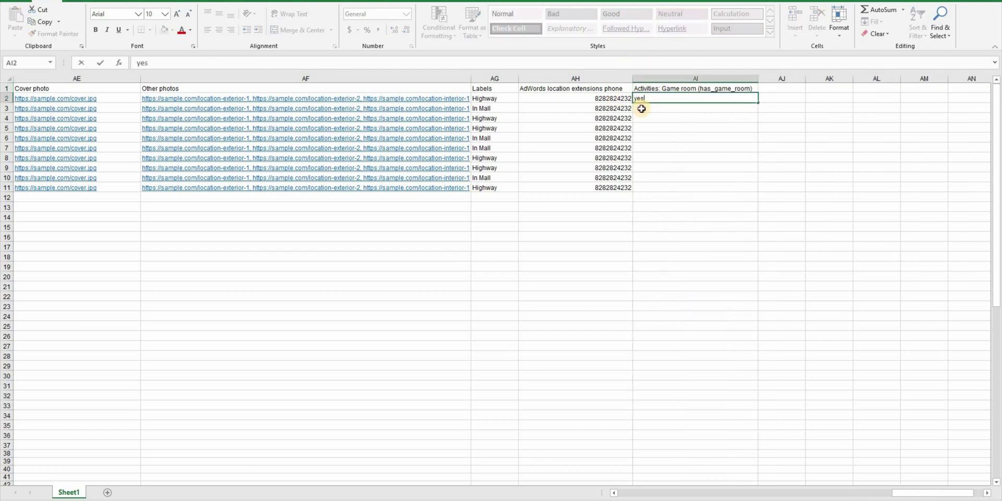
{"action": "key", "text": "Return"}
{"action": "type", "text": "no"}
{"action": "key", "text": "Return"}
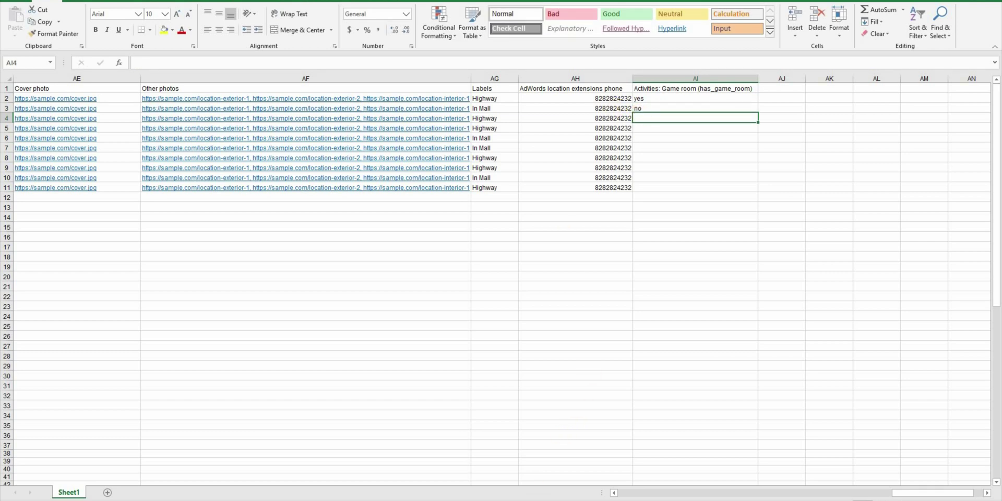
- Switch to Google My Business in the browser and import the locations spreadsheet sample.xlsx
{"action": "mouse_move", "coordinate": [574, 500]}
{"action": "left_click", "coordinate": [651, 486]}
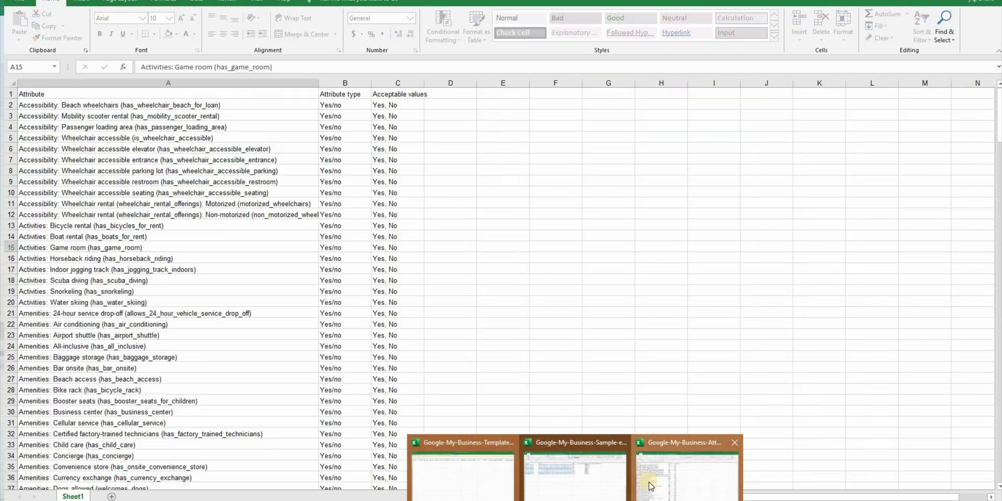
{"action": "key", "text": "alt+Tab"}
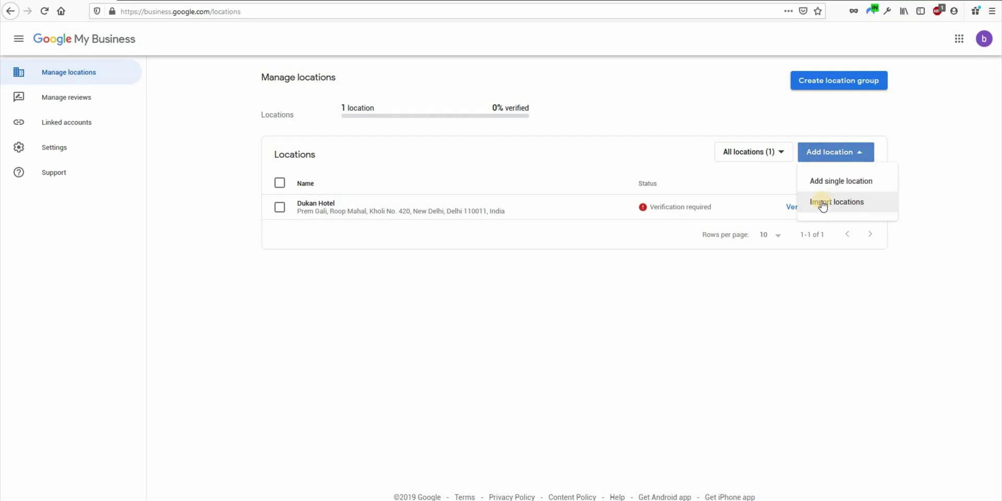
{"action": "left_click", "coordinate": [822, 202]}
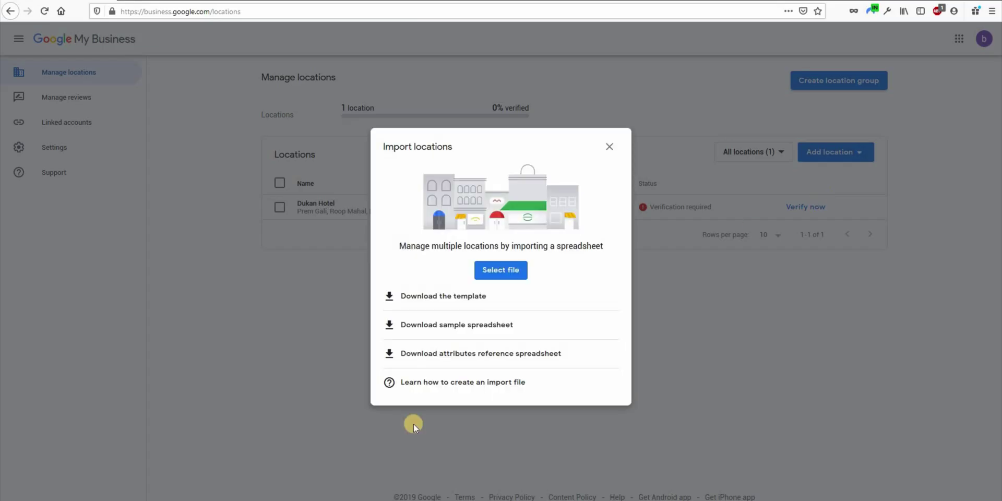
{"action": "left_click", "coordinate": [513, 270]}
{"action": "left_click", "coordinate": [137, 40]}
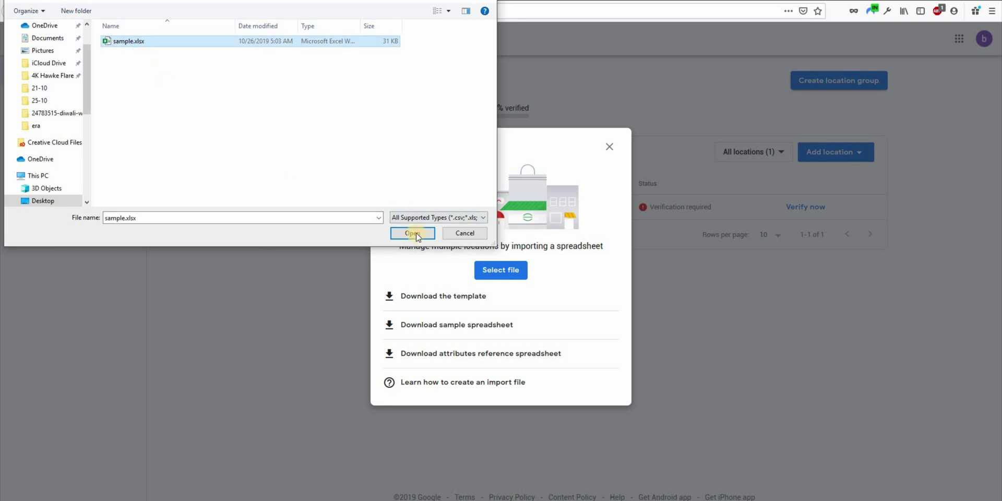
{"action": "left_click", "coordinate": [412, 233]}
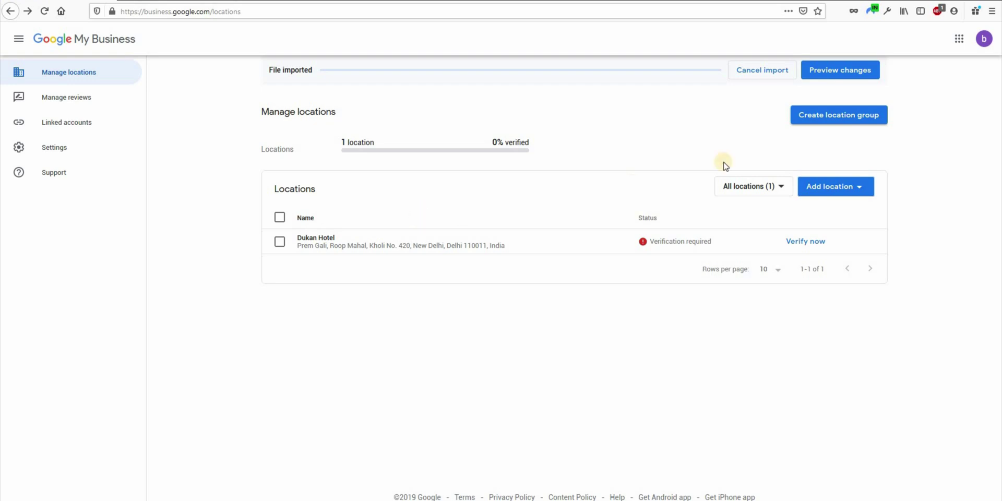
- Preview the imported location changes and download their details as an .xlsx (Microsoft Excel) file
{"action": "left_click", "coordinate": [835, 70]}
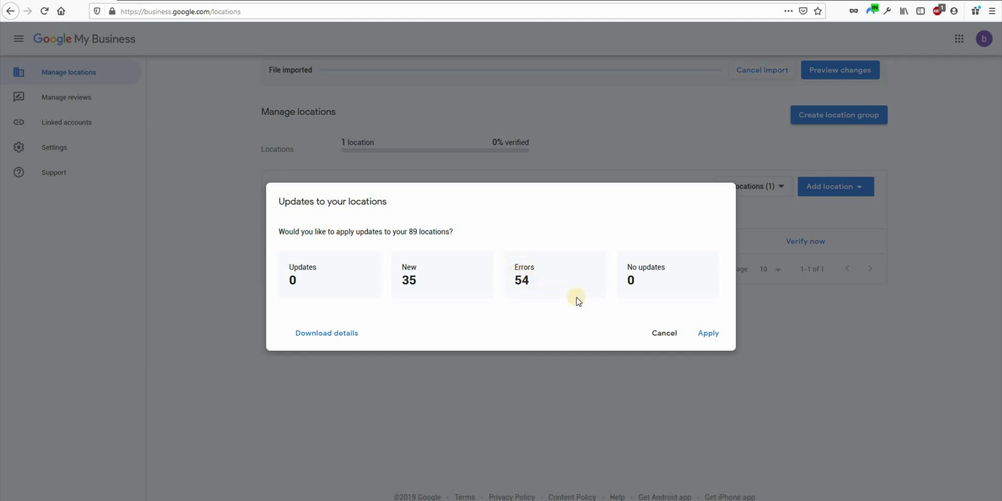
{"action": "left_click", "coordinate": [309, 338]}
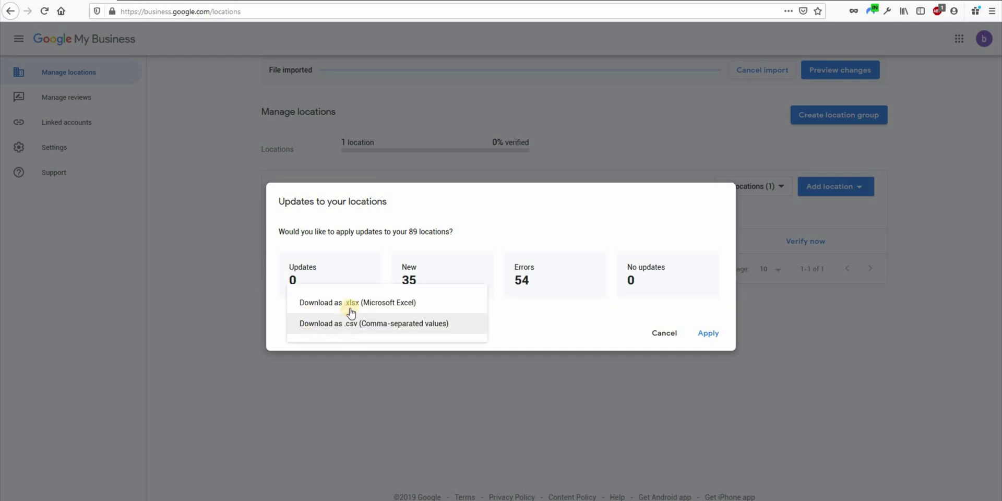
{"action": "left_click", "coordinate": [351, 311]}
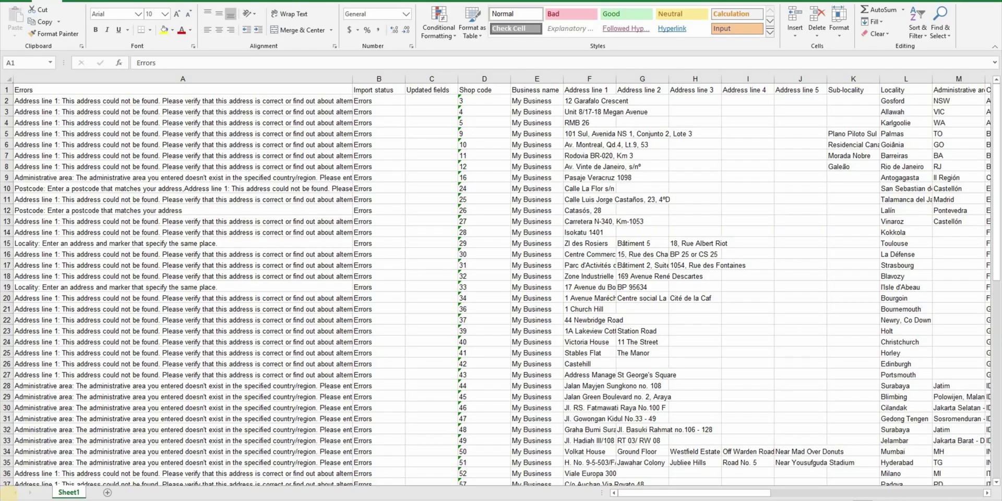
- Examine the Errors column of the downloaded report, reading individual messages and looking through the import status of the rows
{"action": "left_click", "coordinate": [29, 106]}
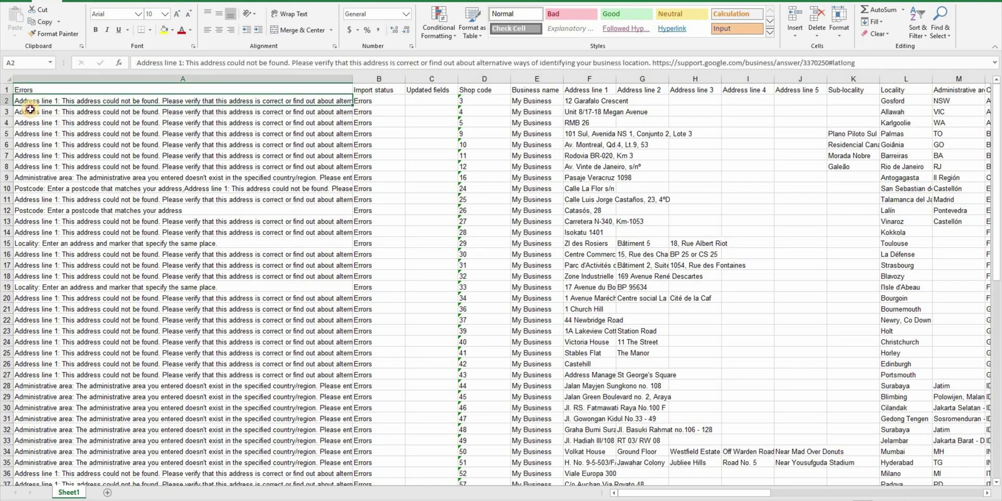
{"action": "left_click", "coordinate": [31, 112]}
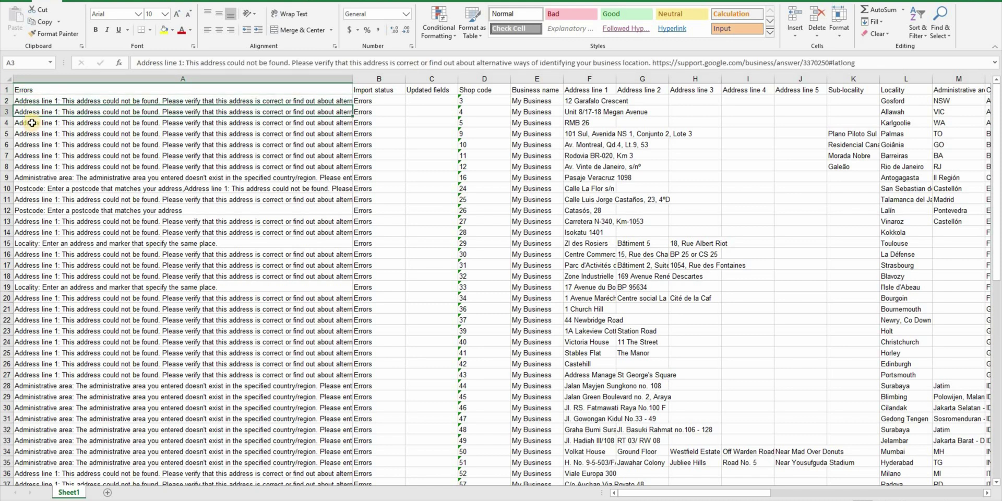
{"action": "left_click", "coordinate": [34, 152]}
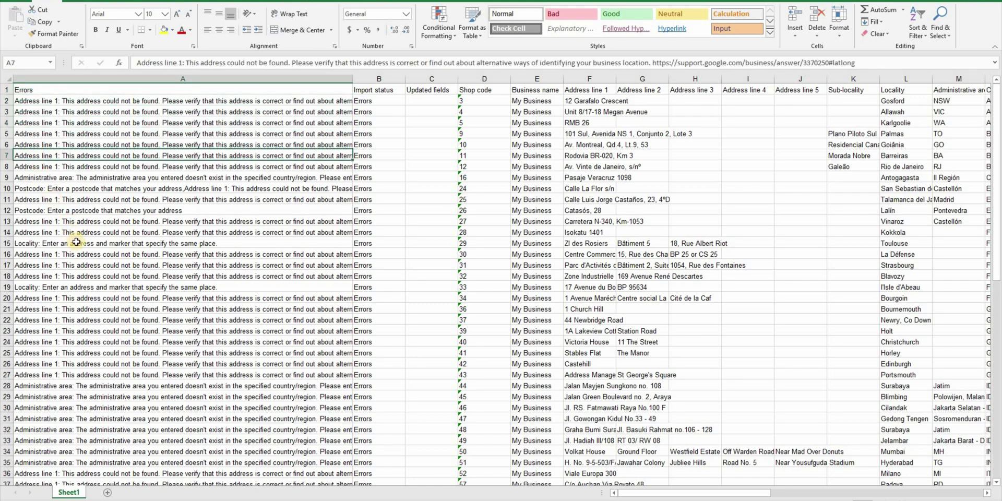
{"action": "scroll", "coordinate": [76, 242], "scroll_direction": "down", "scroll_amount": 8}
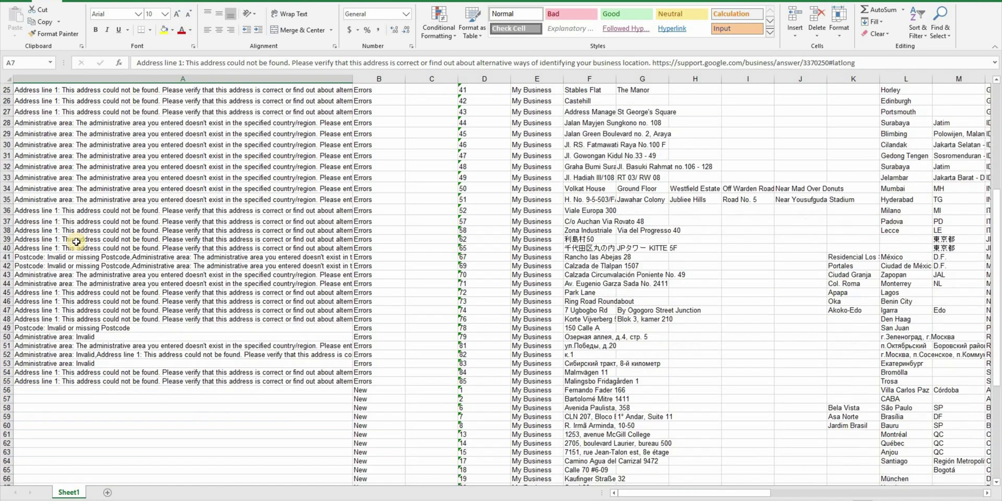
{"action": "scroll", "coordinate": [76, 242], "scroll_direction": "up", "scroll_amount": 5}
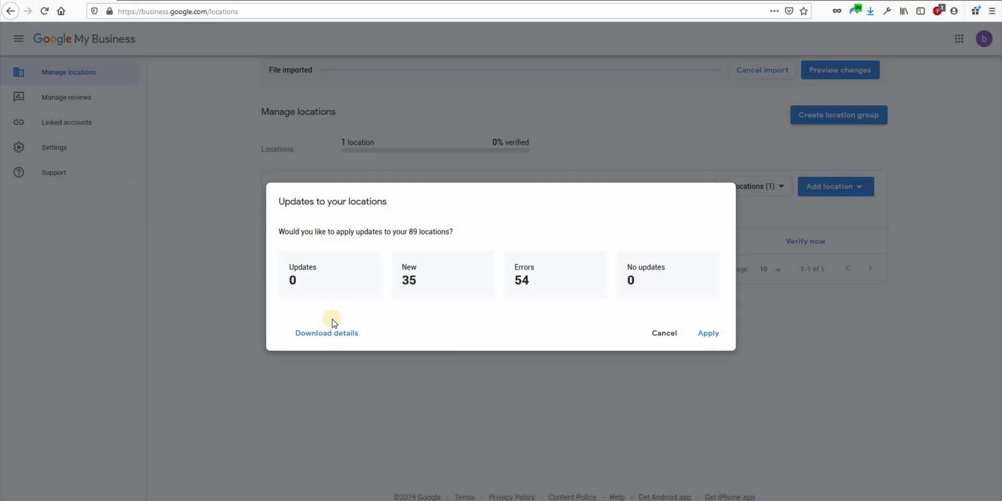